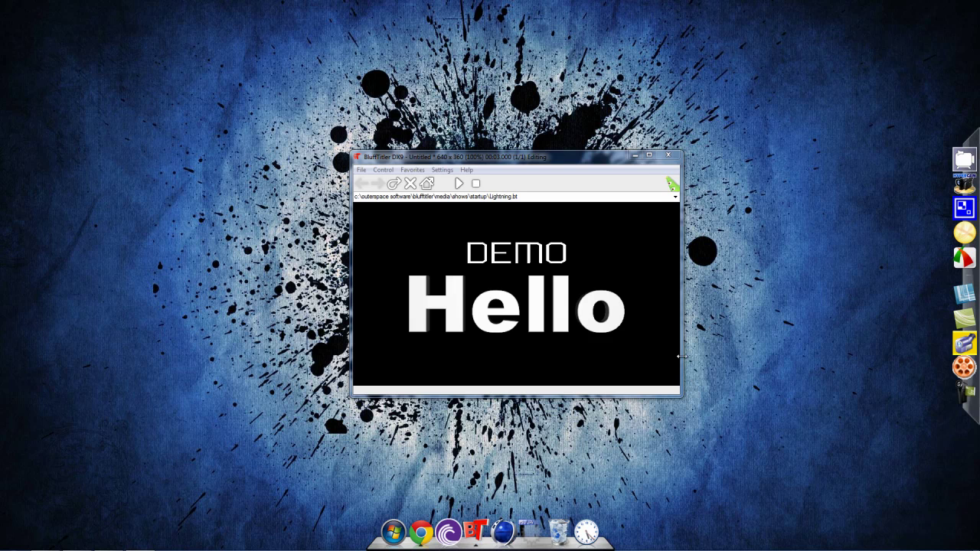
- Enlarge the show window so that it covers most of the desktop
{"action": "left_click_drag", "start_coordinate": [681, 356], "coordinate": [777, 356]}
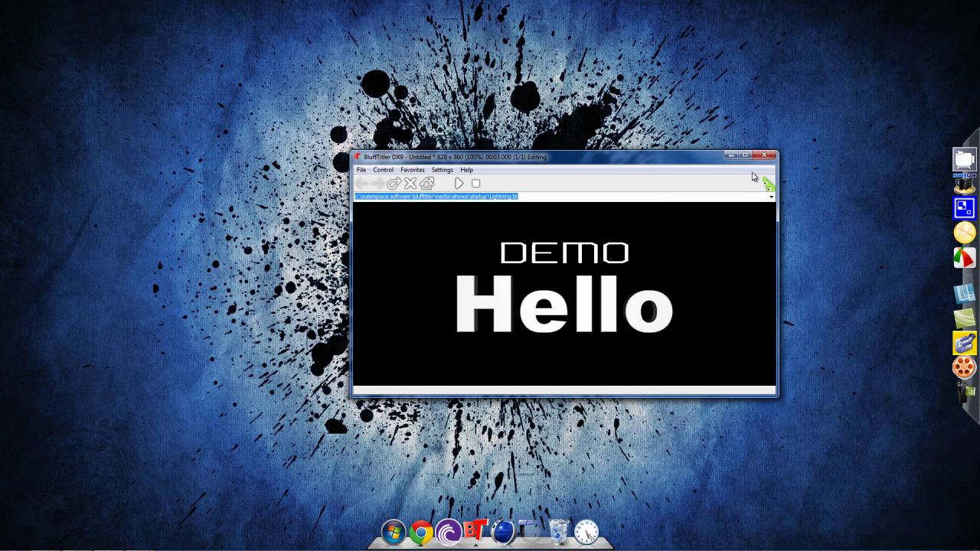
{"action": "left_click_drag", "start_coordinate": [548, 397], "coordinate": [547, 511]}
{"action": "left_click_drag", "start_coordinate": [351, 323], "coordinate": [45, 323]}
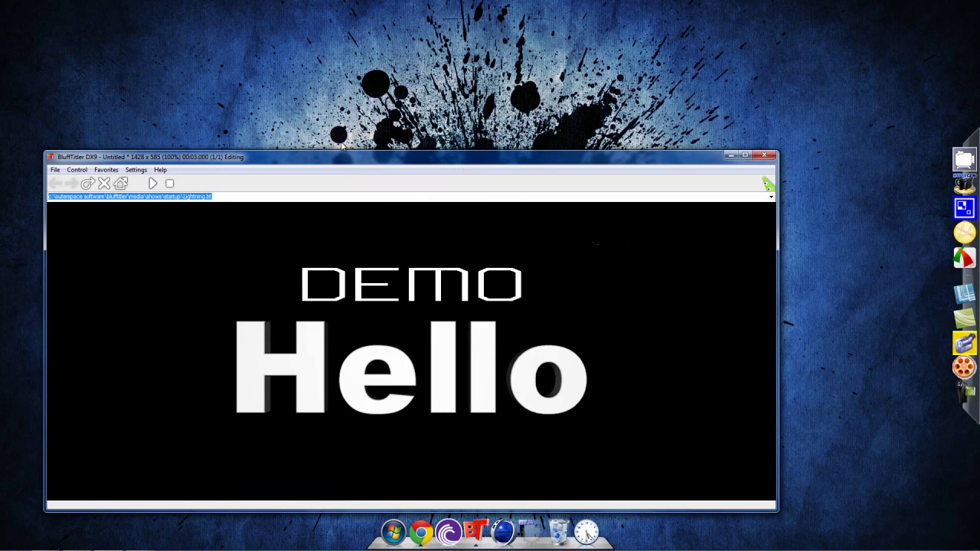
{"action": "left_click_drag", "start_coordinate": [345, 150], "coordinate": [345, 12]}
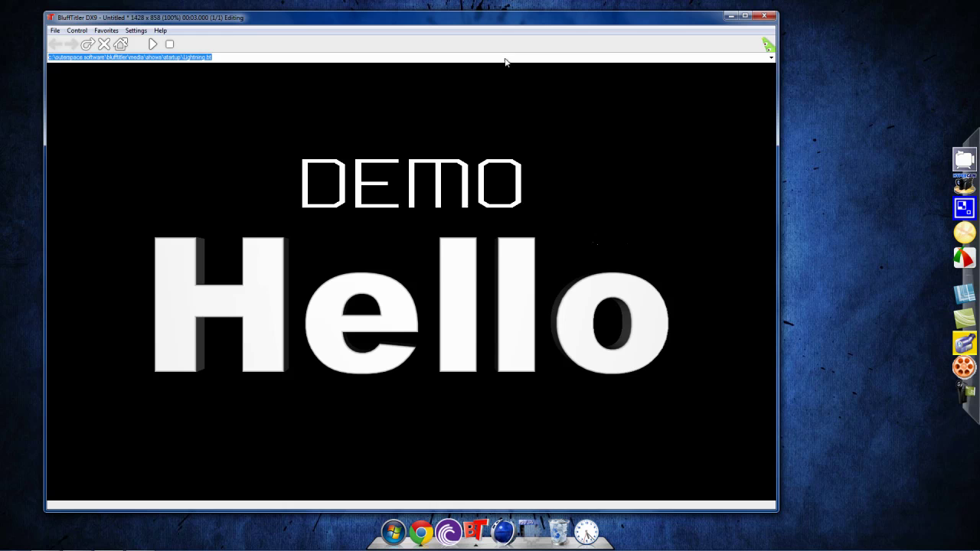
- Close the program without saving the changed show and dismiss the purchase reminder
{"action": "left_click", "coordinate": [763, 16]}
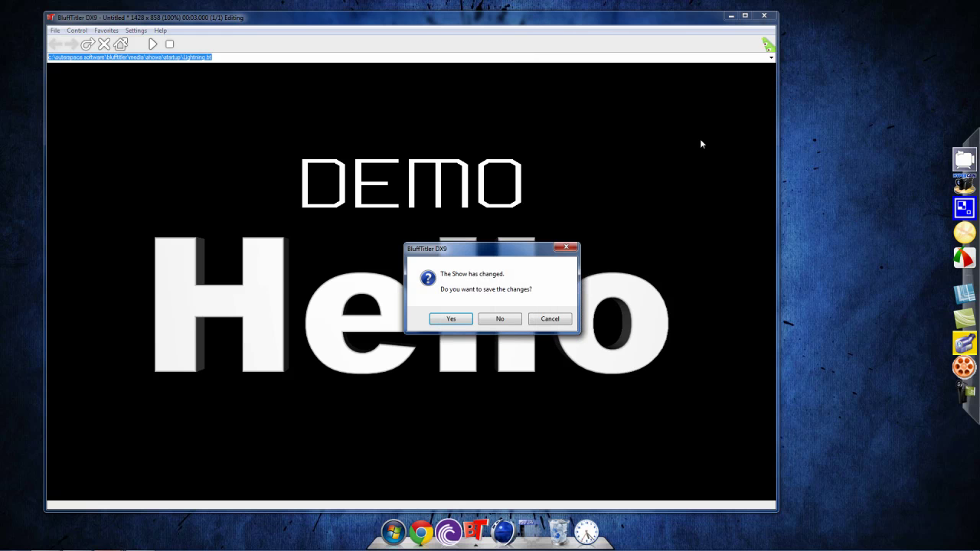
{"action": "left_click", "coordinate": [499, 319]}
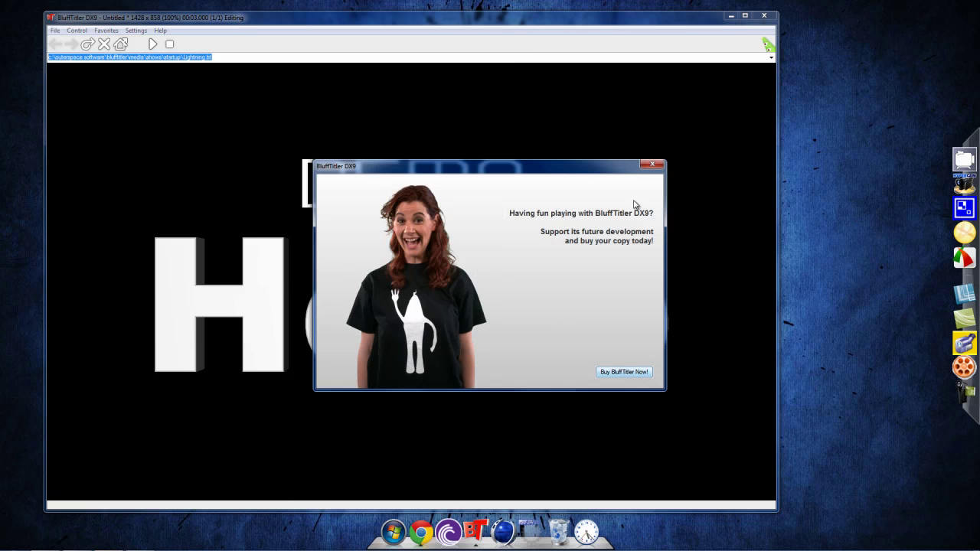
{"action": "left_click", "coordinate": [651, 164]}
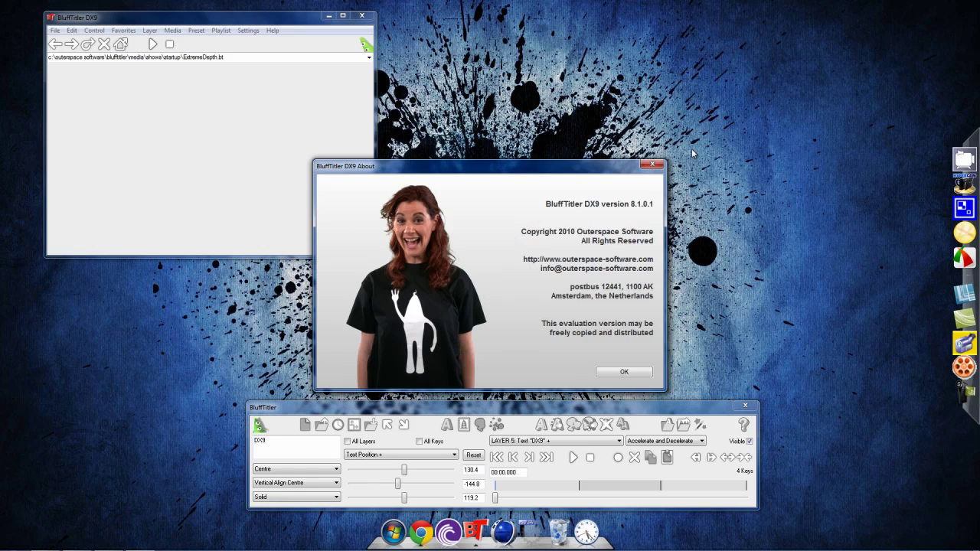
- Dismiss the About window and choose to evaluate the PRO version
{"action": "left_click", "coordinate": [651, 163]}
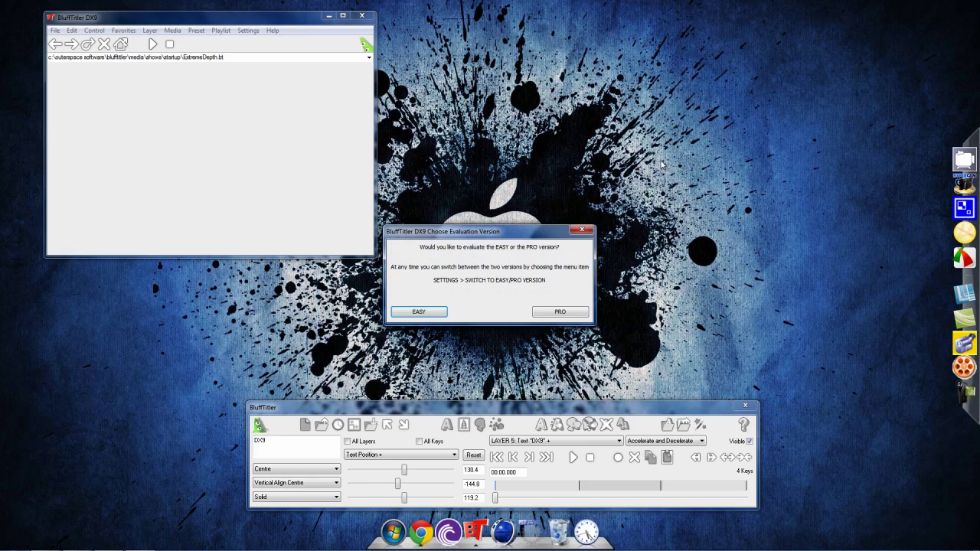
{"action": "left_click", "coordinate": [560, 311]}
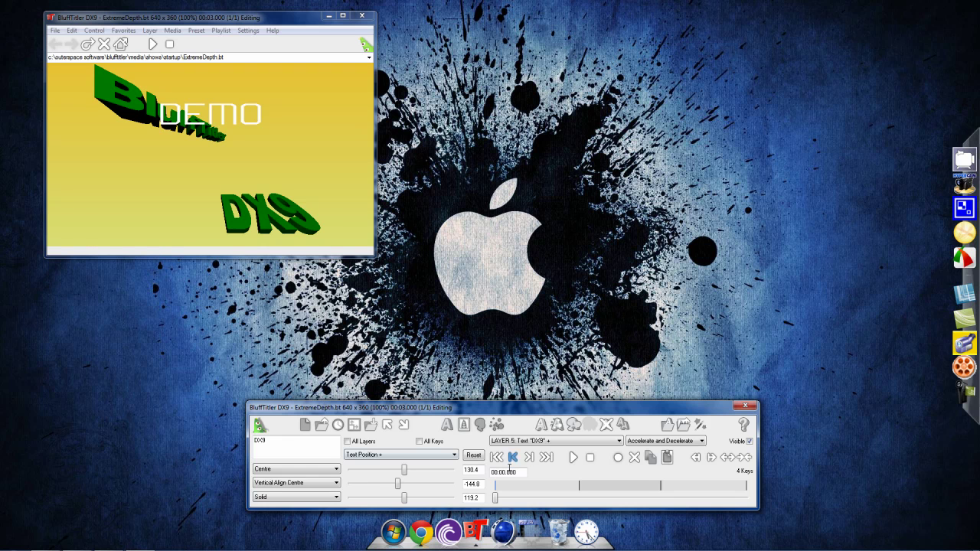
- Replace the text of the "BluffTitler" layer with "uibuohih"
{"action": "mouse_move", "coordinate": [496, 498]}
{"action": "left_mouse_down"}
{"action": "mouse_move", "coordinate": [665, 499]}
{"action": "mouse_move", "coordinate": [495, 498]}
{"action": "left_mouse_up"}
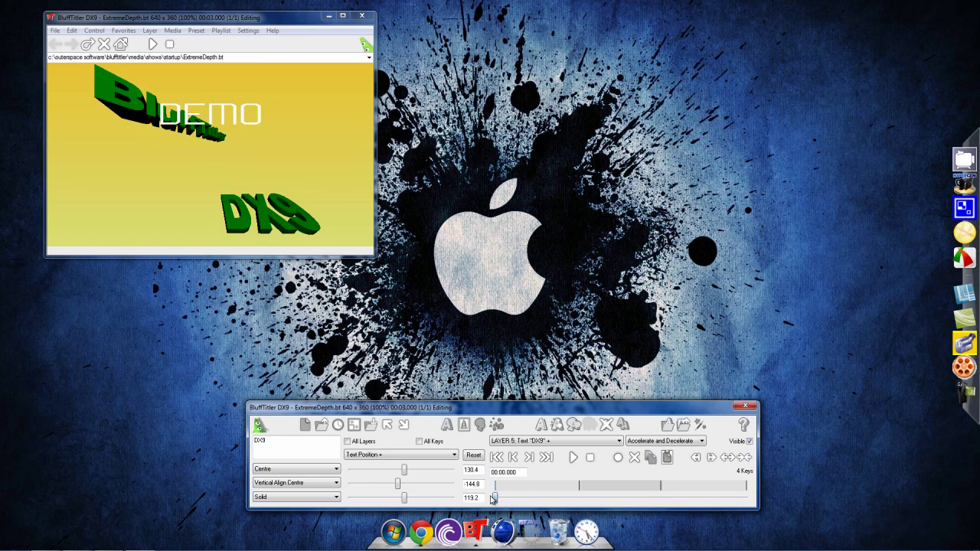
{"action": "left_click", "coordinate": [529, 442]}
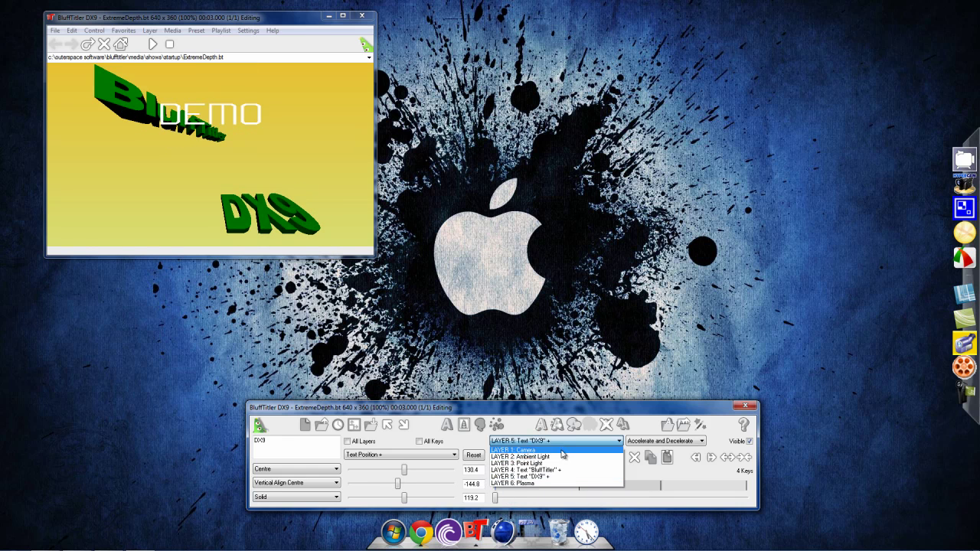
{"action": "left_click", "coordinate": [564, 471]}
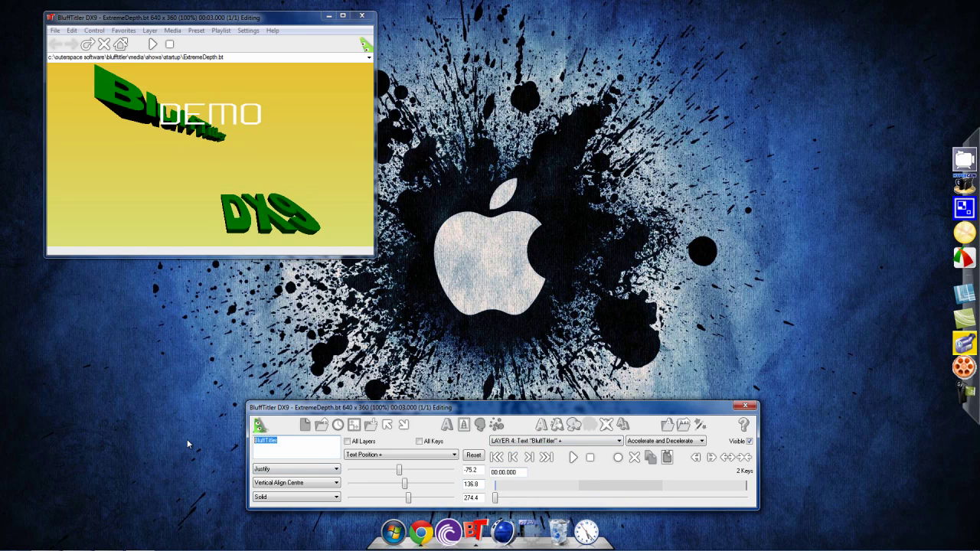
{"action": "type", "text": "uibuohih"}
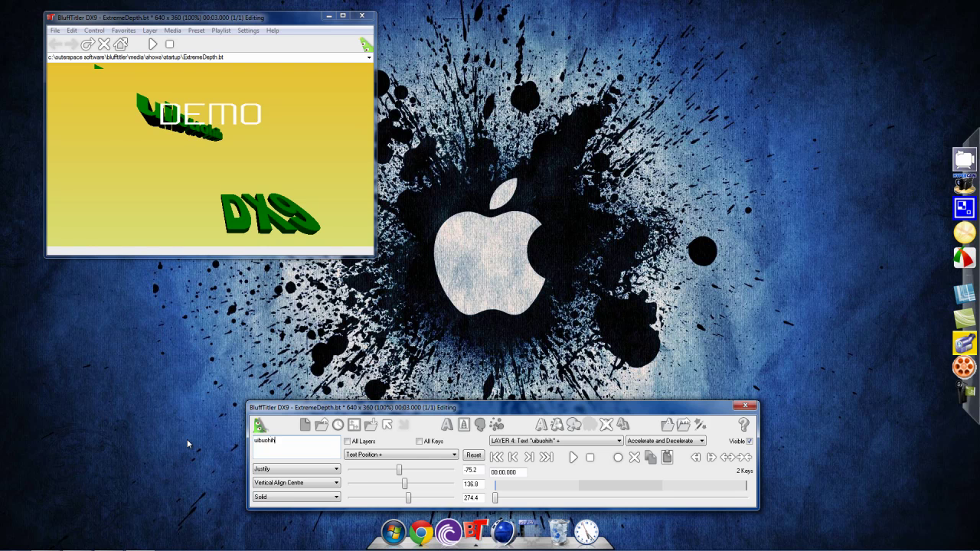
- Create a new show, agreeing to save the old one, and move the show window to the middle of the desktop
{"action": "left_click", "coordinate": [303, 424]}
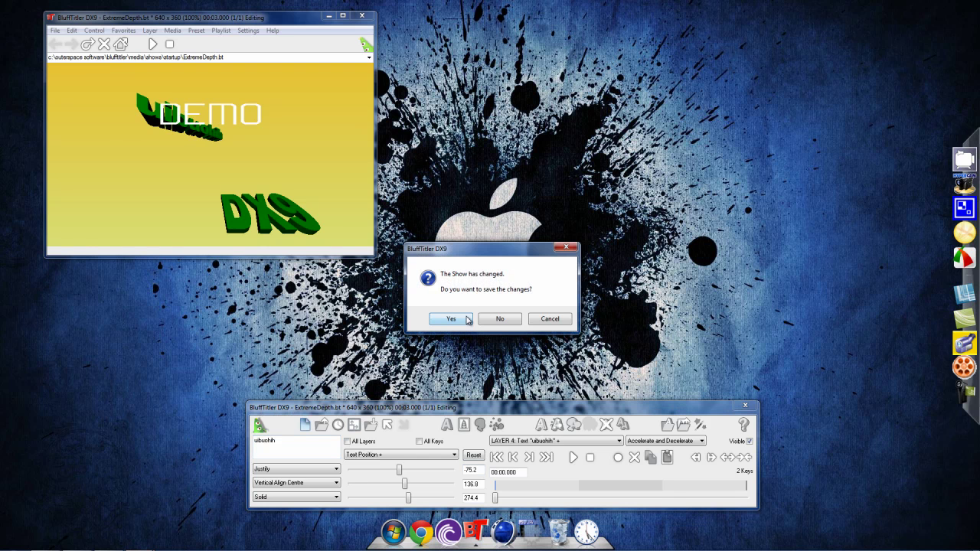
{"action": "left_click", "coordinate": [452, 319]}
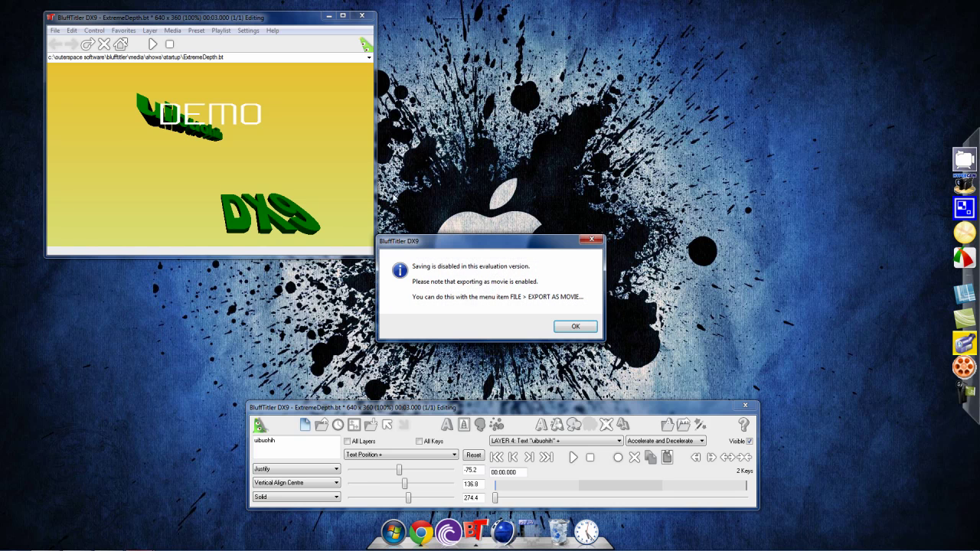
{"action": "left_click", "coordinate": [578, 327]}
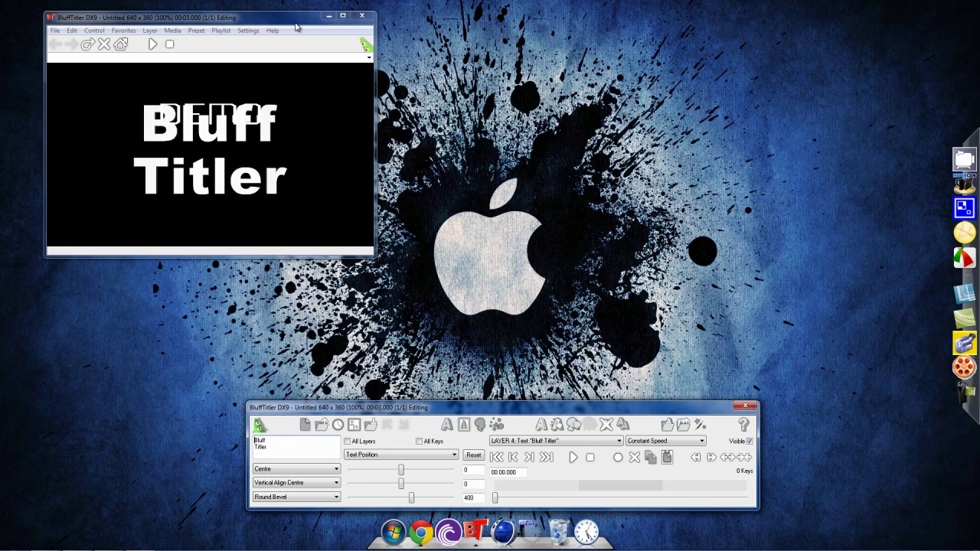
{"action": "left_click_drag", "start_coordinate": [294, 23], "coordinate": [567, 141]}
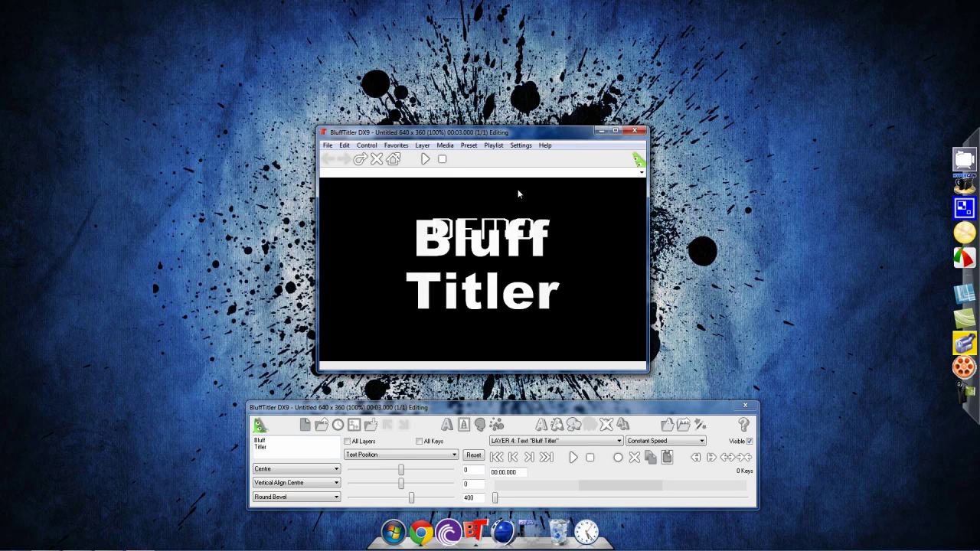
- Replace the default text of the text layer with "Hello"
{"action": "left_click", "coordinate": [290, 448]}
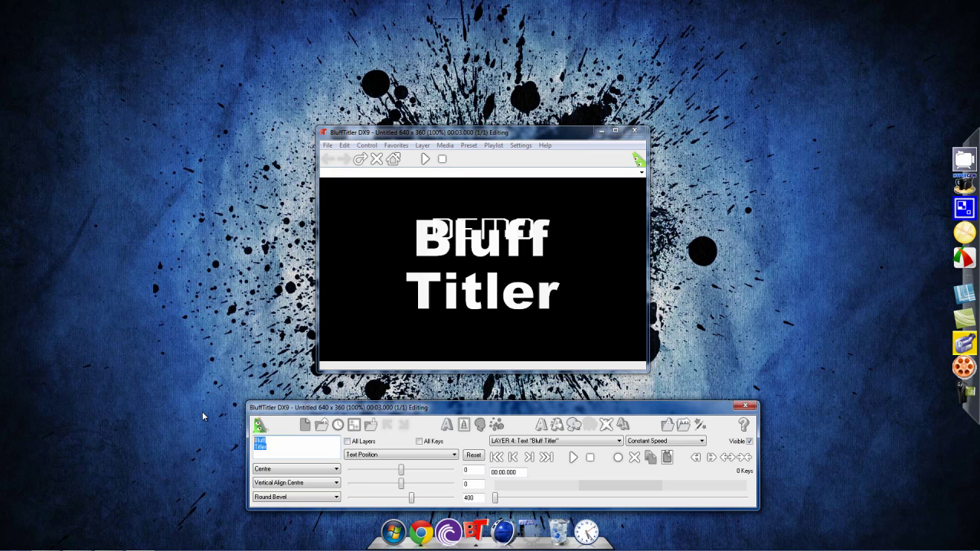
{"action": "key", "text": "ctrl+a"}
{"action": "key", "text": "Delete"}
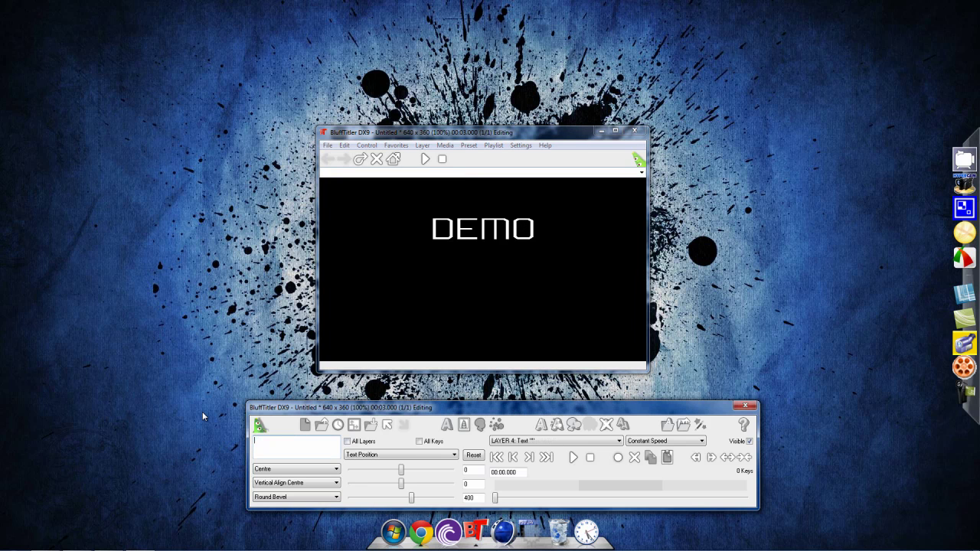
{"action": "type", "text": "Hello"}
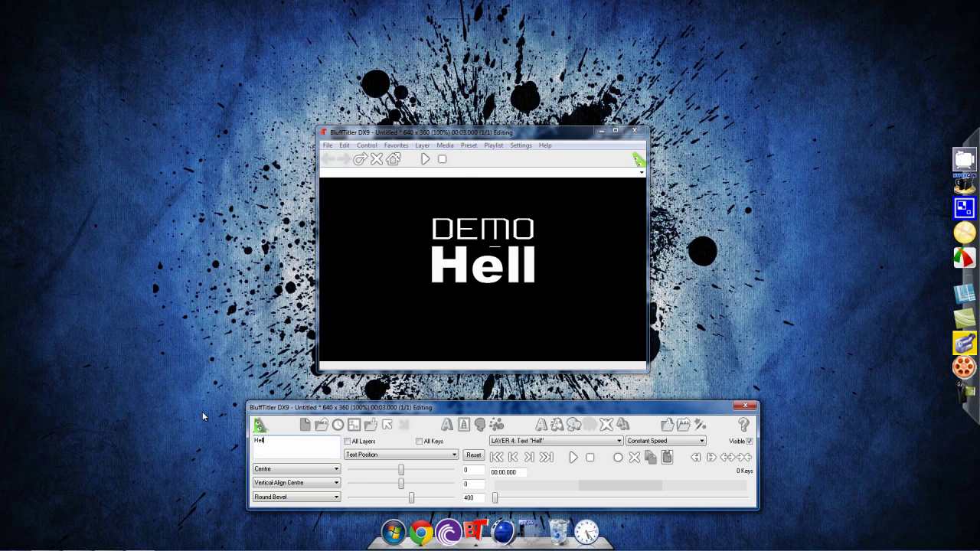
- Try the String 1, String 2 and String 3 alignments on the Hello text and settle on String 2
{"action": "left_click", "coordinate": [312, 469]}
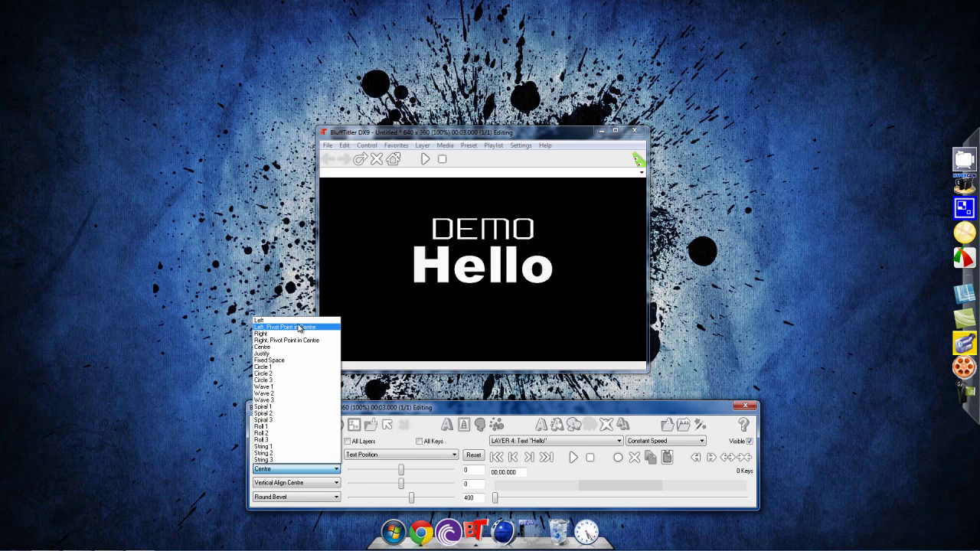
{"action": "left_click", "coordinate": [290, 446]}
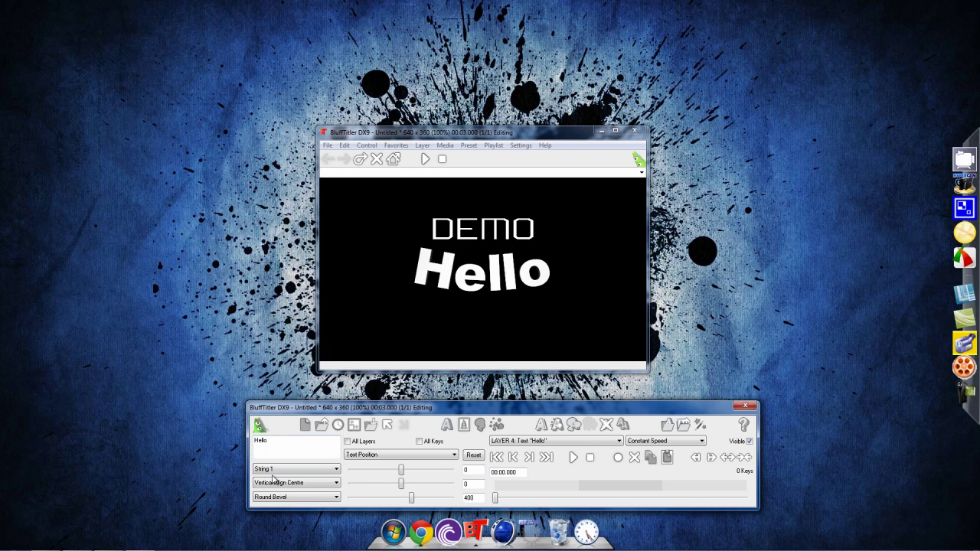
{"action": "left_click", "coordinate": [274, 468]}
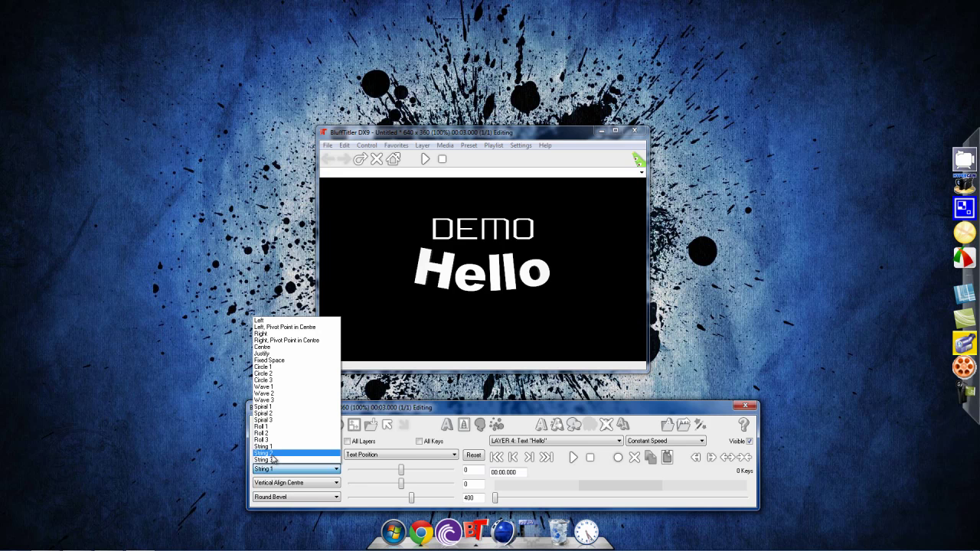
{"action": "left_click", "coordinate": [273, 453]}
{"action": "left_click", "coordinate": [276, 472]}
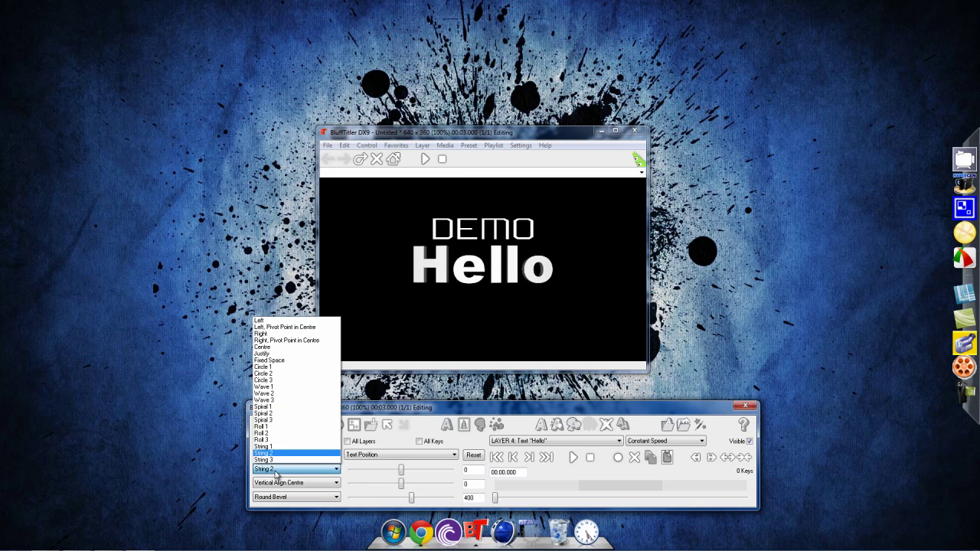
{"action": "left_click", "coordinate": [277, 459]}
{"action": "left_click", "coordinate": [279, 470]}
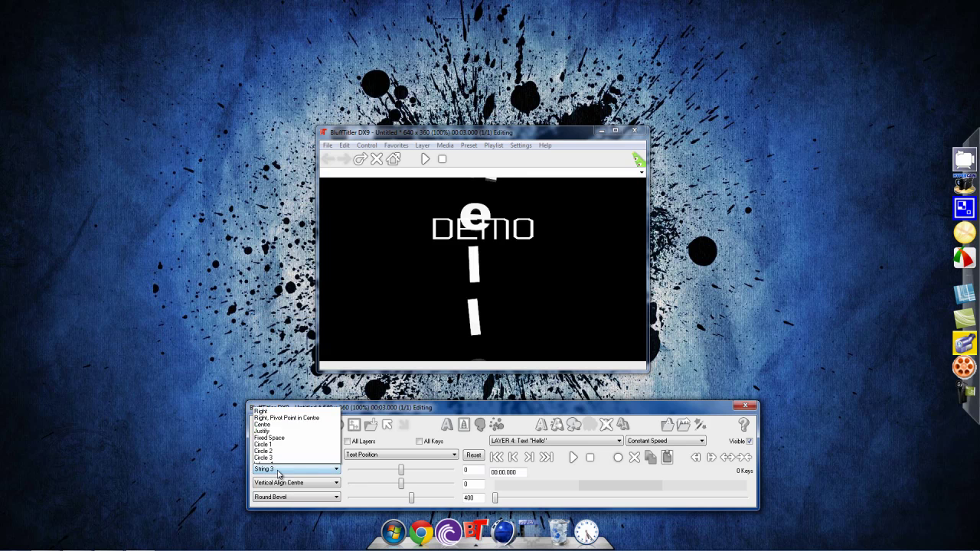
{"action": "left_click", "coordinate": [277, 453]}
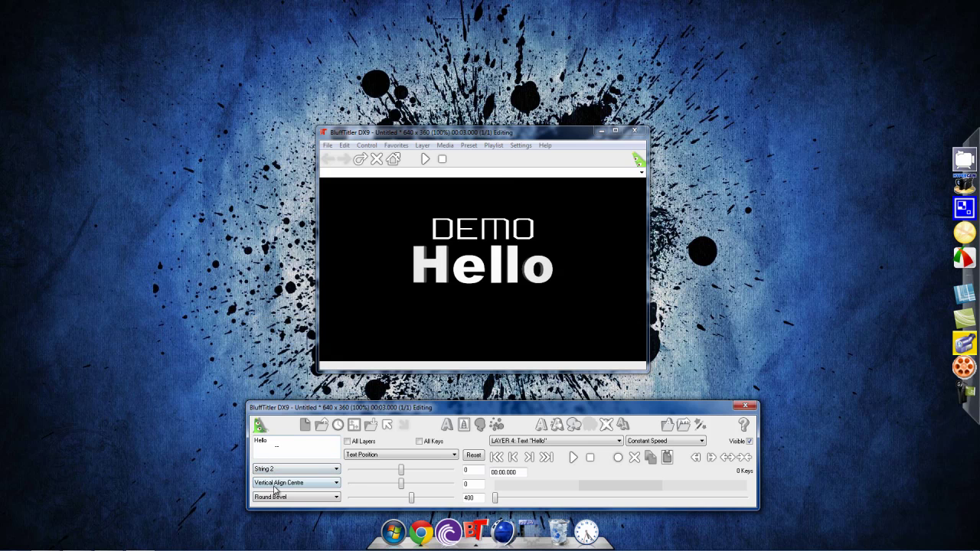
- Set the Hello text's 3D style to Wireframe
{"action": "left_click", "coordinate": [276, 484]}
{"action": "left_click", "coordinate": [280, 503]}
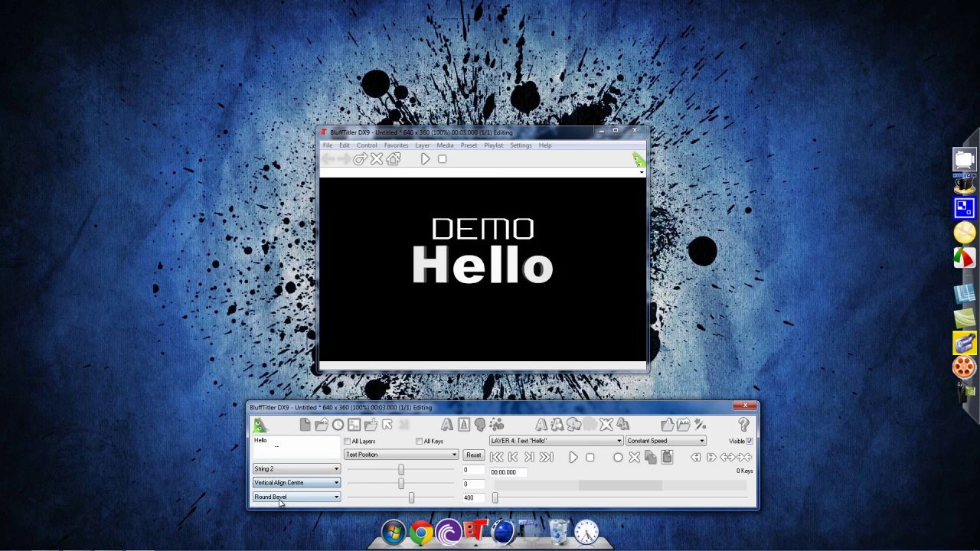
{"action": "left_click", "coordinate": [280, 498]}
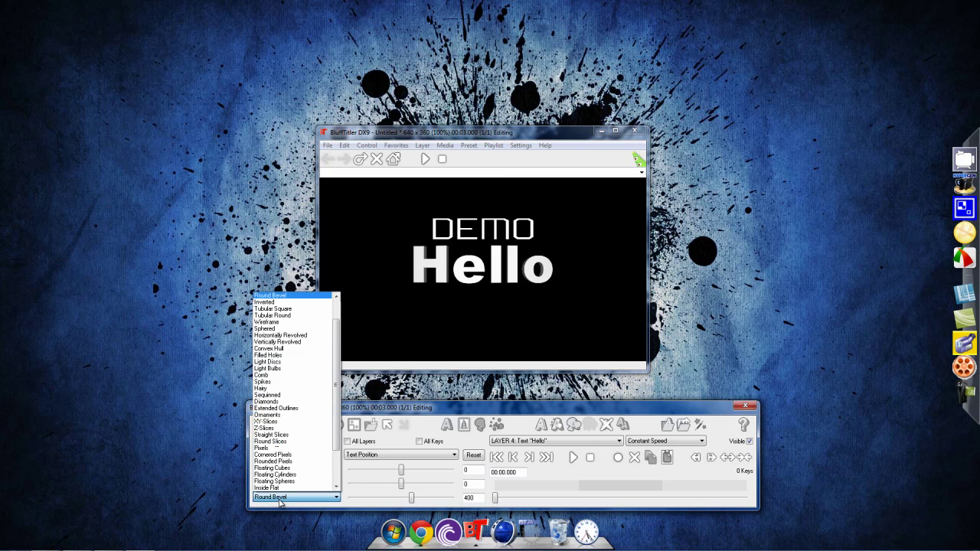
{"action": "left_click", "coordinate": [295, 322]}
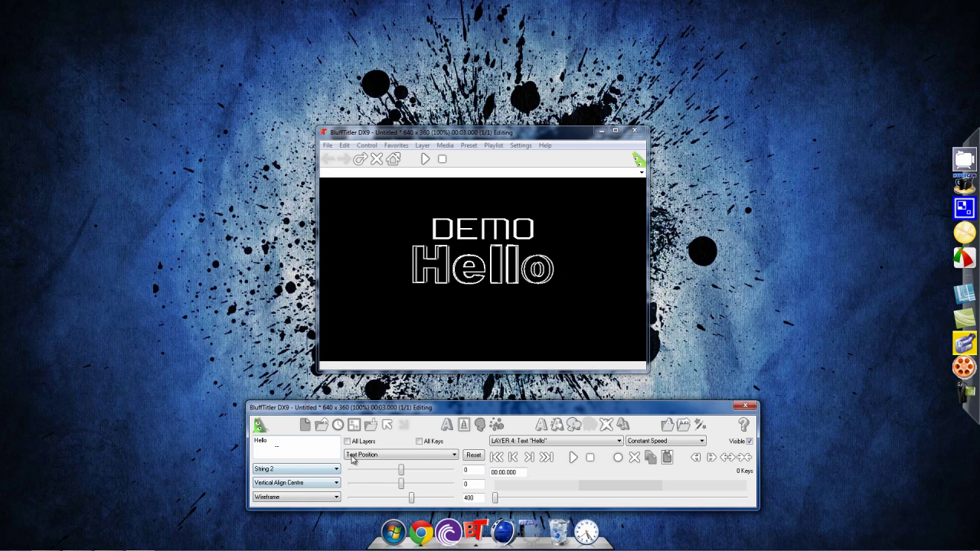
- Set the Hello text's 3D style to Spikes
{"action": "left_click", "coordinate": [303, 497]}
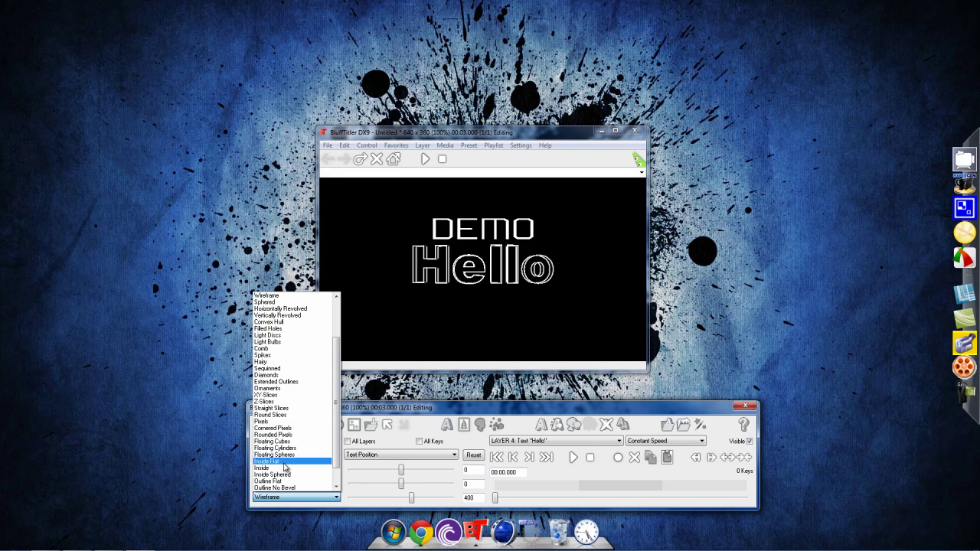
{"action": "left_click_drag", "start_coordinate": [336, 453], "coordinate": [335, 461]}
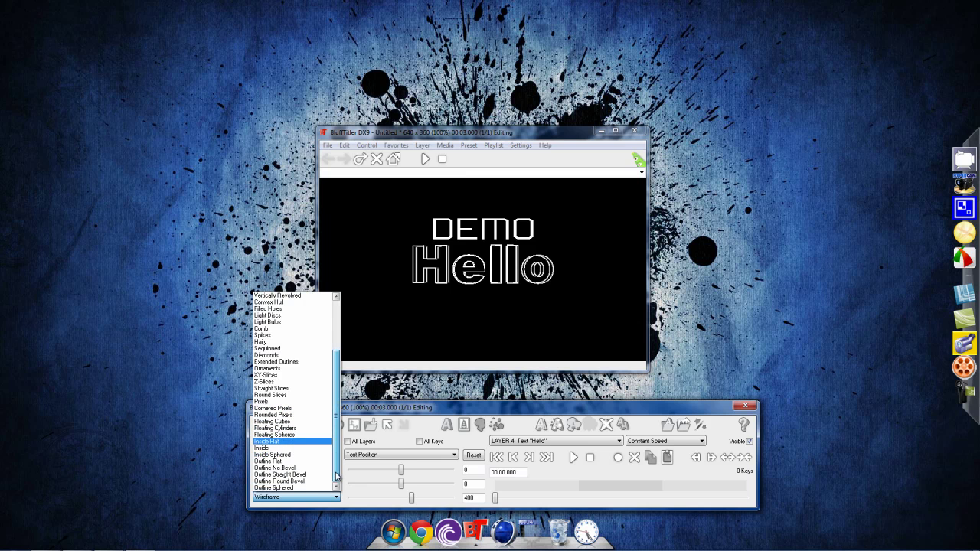
{"action": "left_click", "coordinate": [290, 336]}
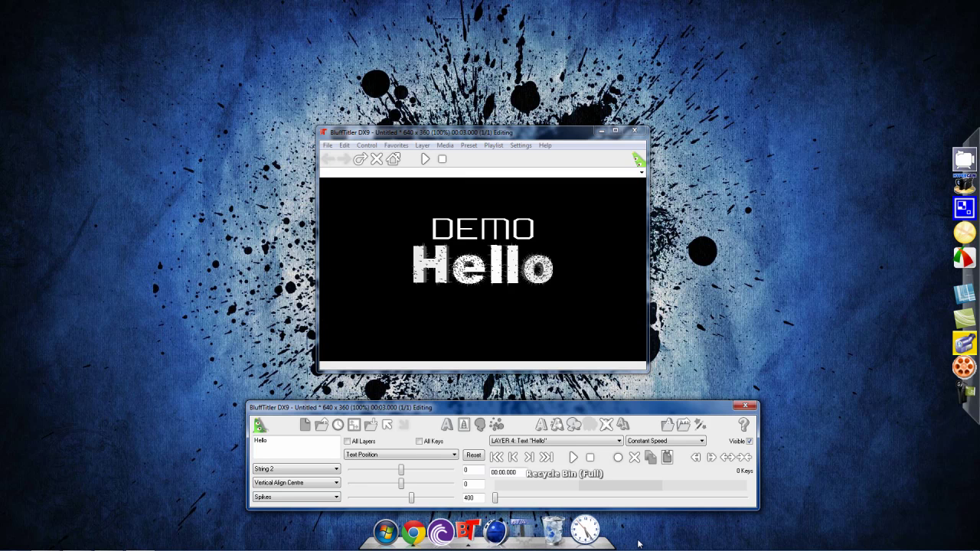
- Stretch the show's duration to 00:04.700 and move the current time to its end
{"action": "left_click_drag", "start_coordinate": [495, 501], "coordinate": [744, 497]}
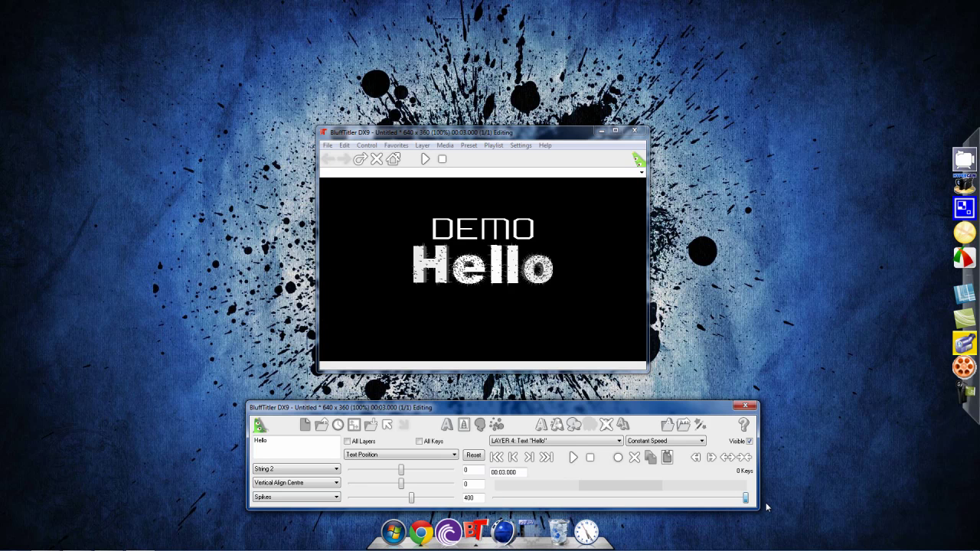
{"action": "left_click", "coordinate": [727, 457]}
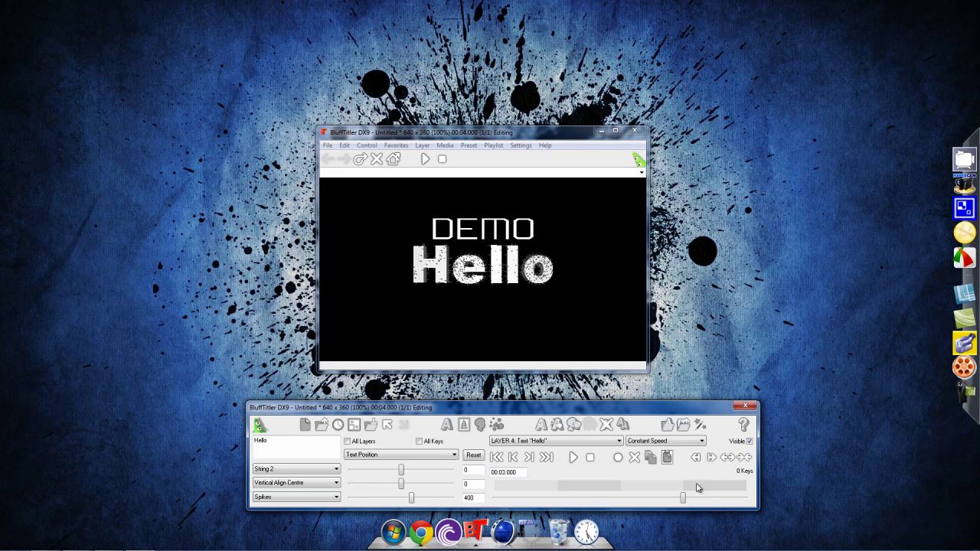
{"action": "left_click_drag", "start_coordinate": [681, 503], "coordinate": [760, 505]}
{"action": "left_click", "coordinate": [730, 459]}
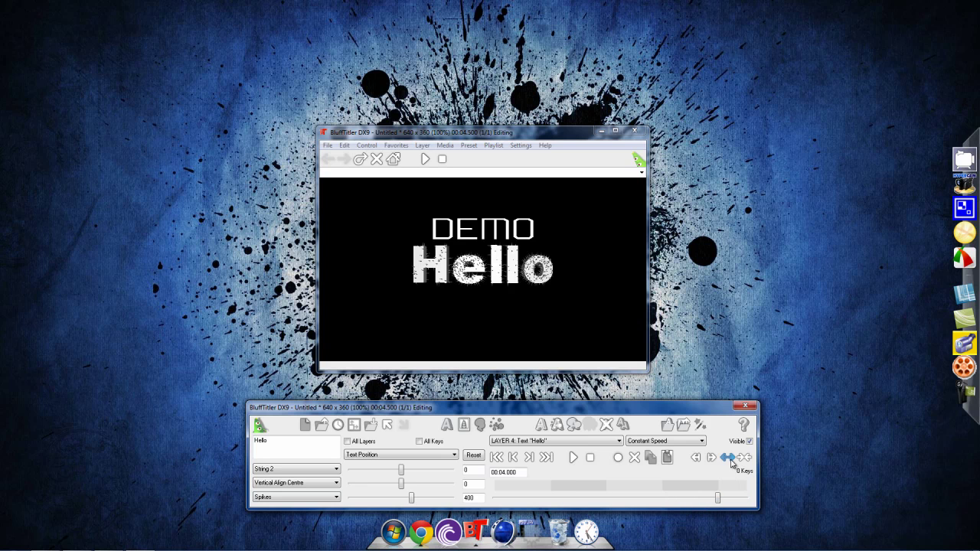
{"action": "left_click_drag", "start_coordinate": [709, 501], "coordinate": [752, 501]}
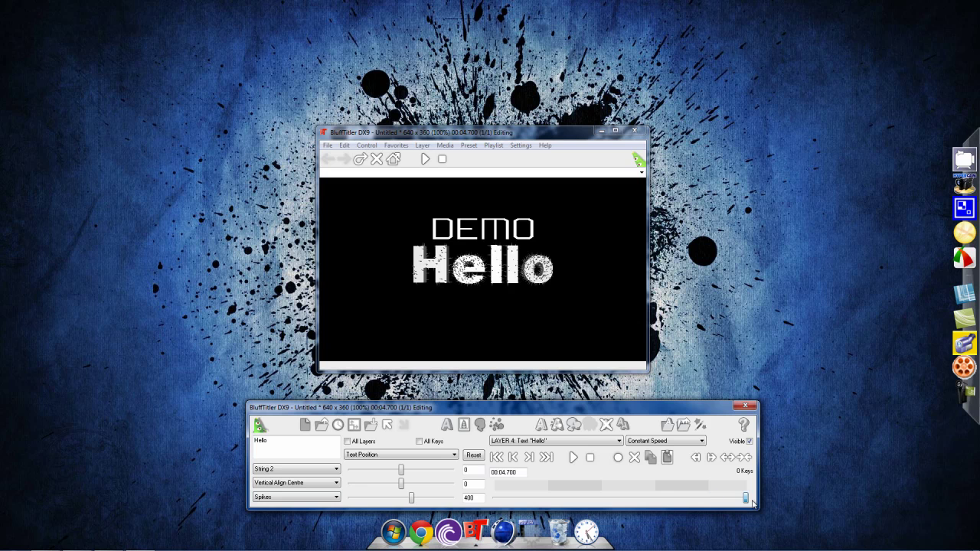
- Extend the show's duration to 00:05.000 and key the Hello text's depth position at -182 at the start and 282.8 at 00:02.026
{"action": "left_click", "coordinate": [731, 458]}
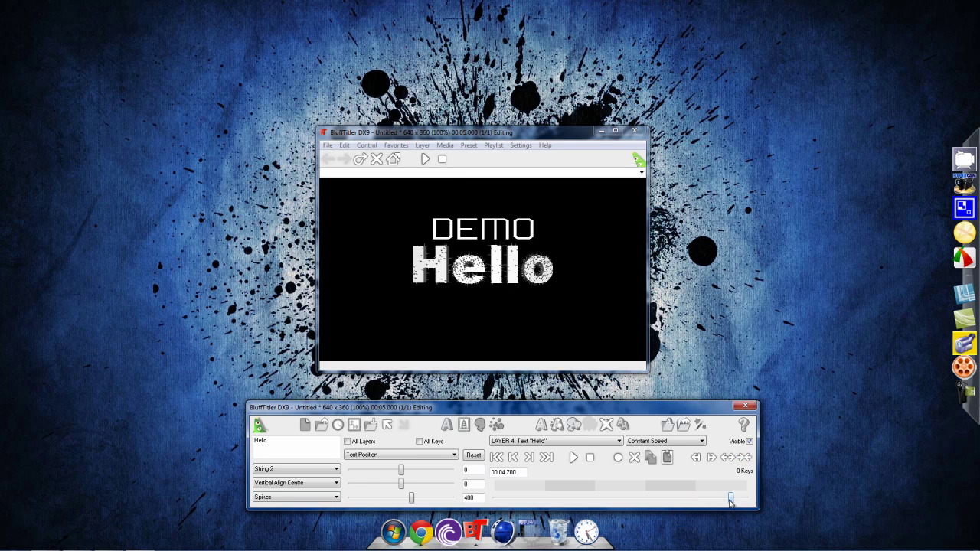
{"action": "left_click_drag", "start_coordinate": [730, 501], "coordinate": [449, 497]}
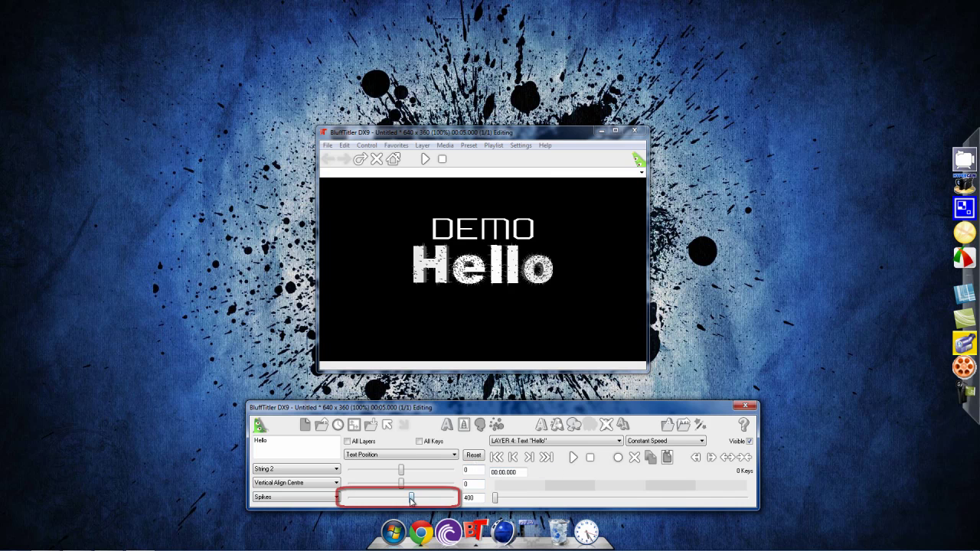
{"action": "left_click_drag", "start_coordinate": [411, 498], "coordinate": [398, 499]}
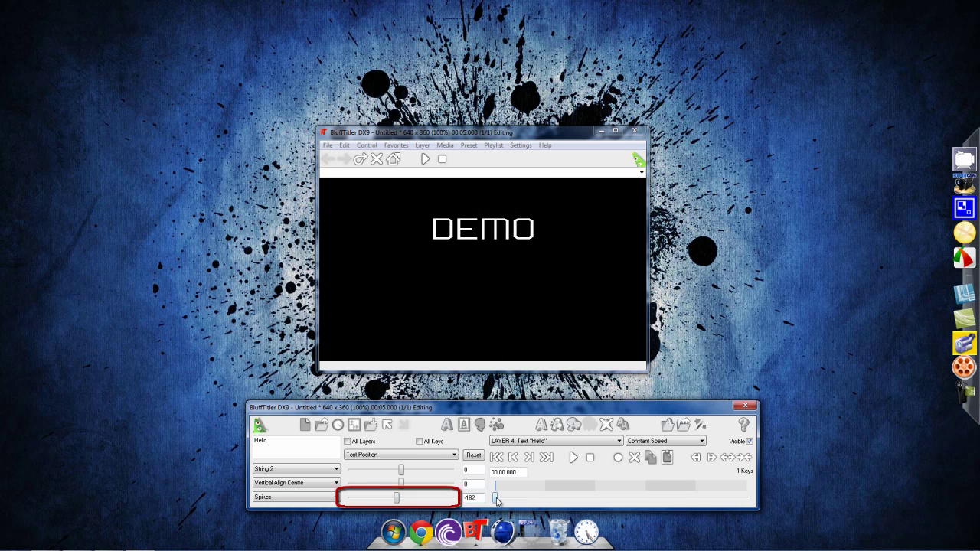
{"action": "left_click_drag", "start_coordinate": [497, 501], "coordinate": [595, 501]}
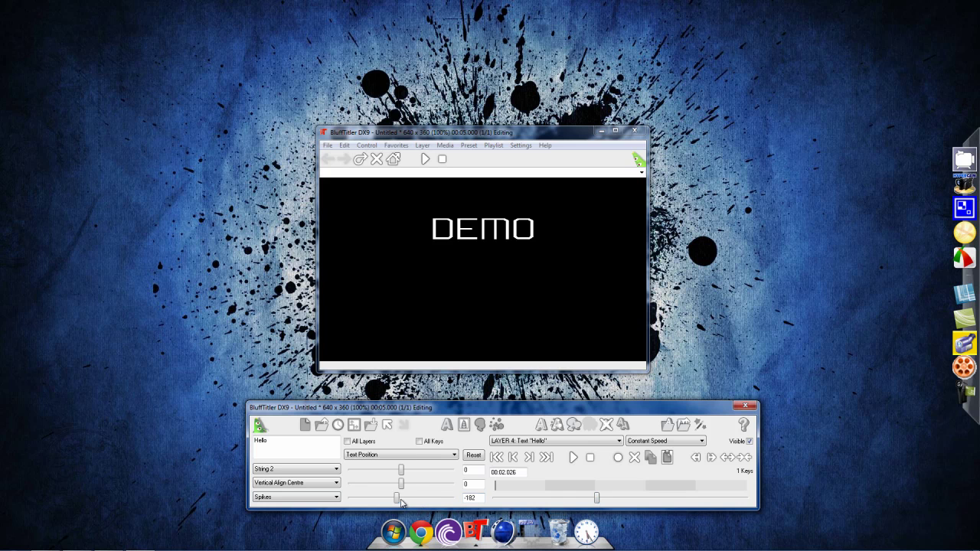
{"action": "left_click_drag", "start_coordinate": [400, 499], "coordinate": [410, 499]}
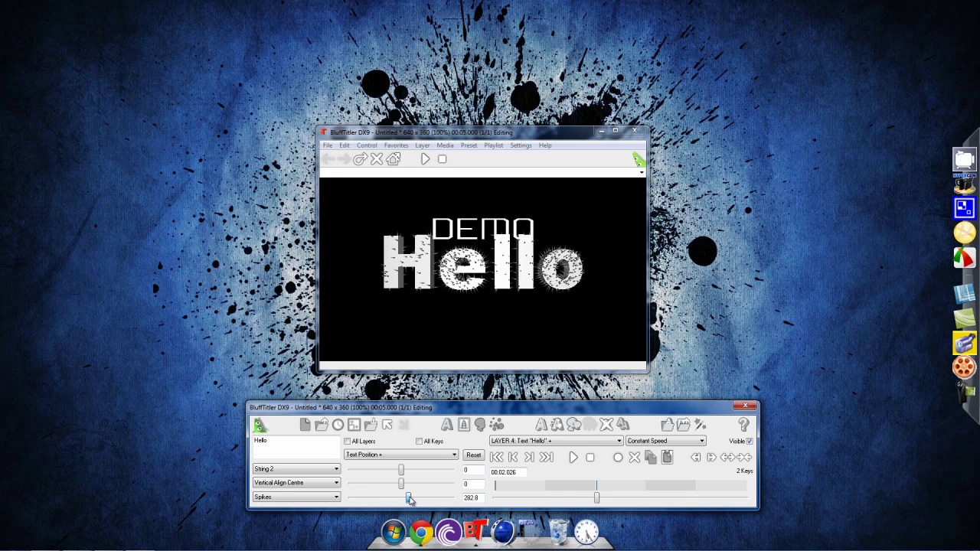
- Key the Hello text's first Text Rotation value at about 225.4 at 00:00.957
{"action": "left_click", "coordinate": [389, 456]}
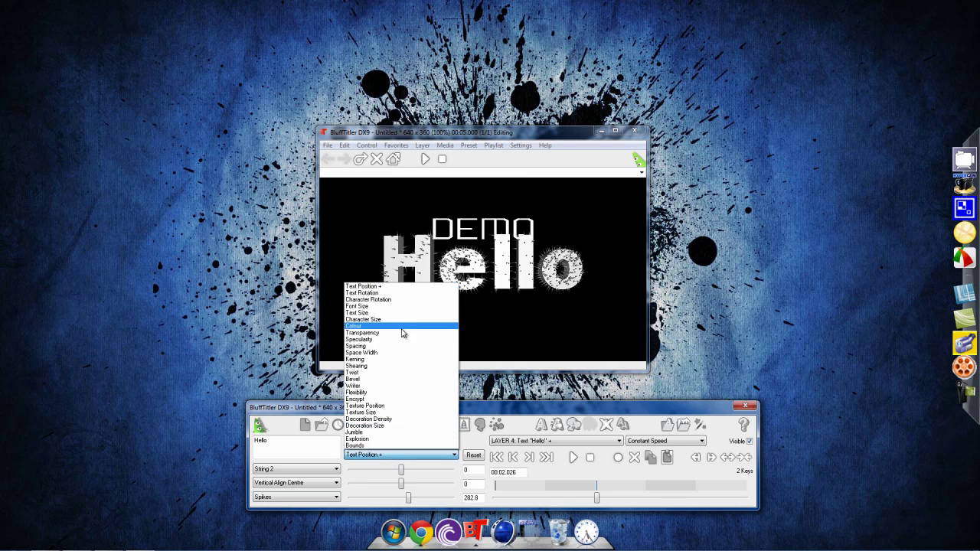
{"action": "left_click", "coordinate": [388, 303]}
{"action": "left_click_drag", "start_coordinate": [595, 499], "coordinate": [541, 499]}
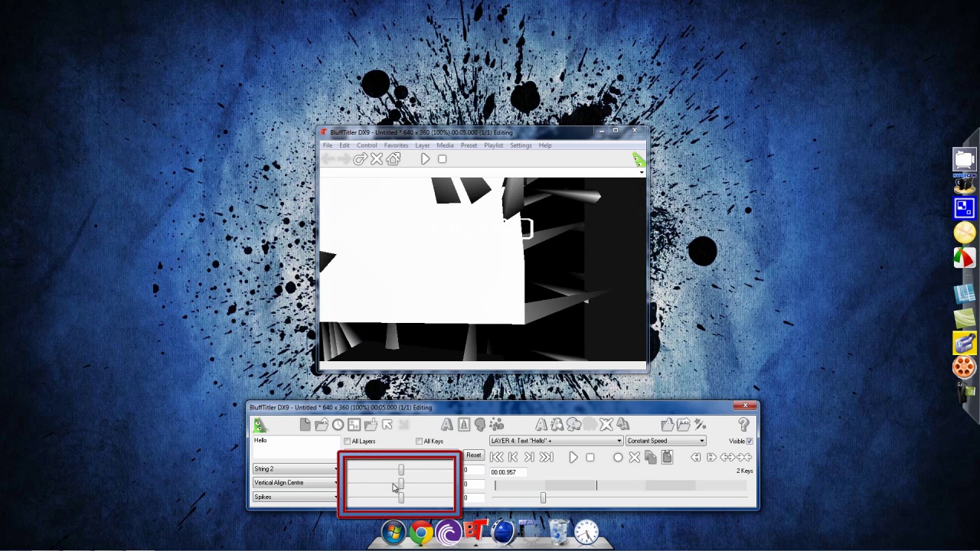
{"action": "left_click_drag", "start_coordinate": [405, 487], "coordinate": [434, 470]}
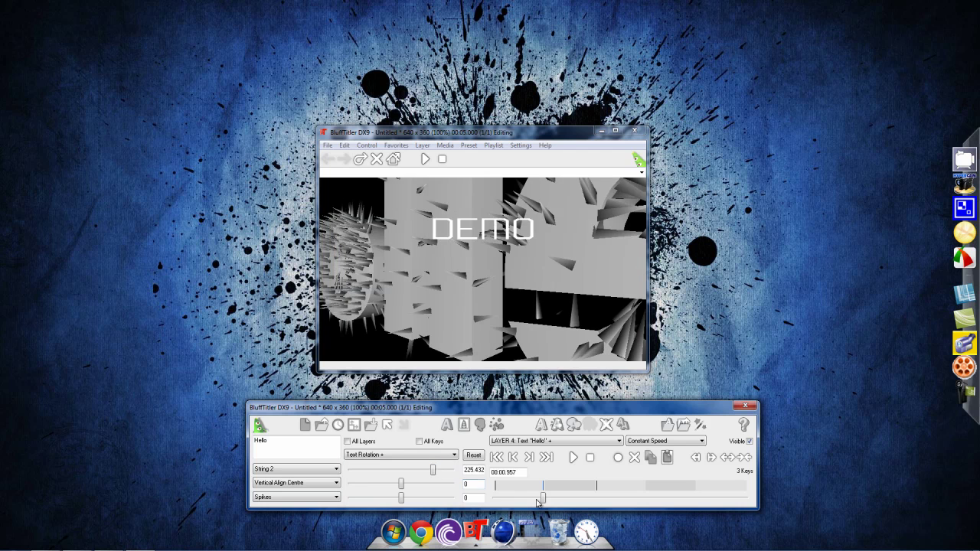
- Key the Hello text's second rotation value at about 138.2 at 00:01.497 and add another rotation key at 00:01.802
{"action": "left_click_drag", "start_coordinate": [543, 500], "coordinate": [570, 498]}
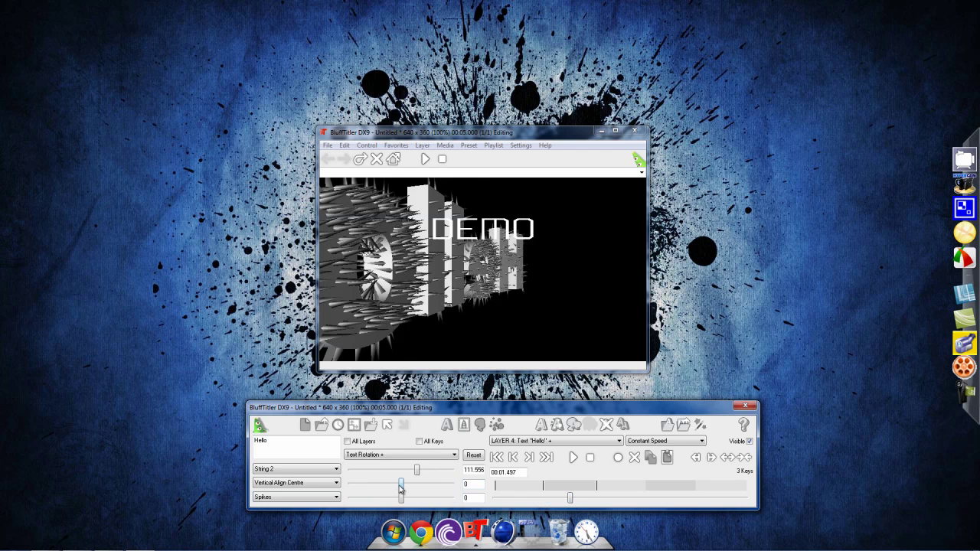
{"action": "left_click_drag", "start_coordinate": [399, 487], "coordinate": [419, 487]}
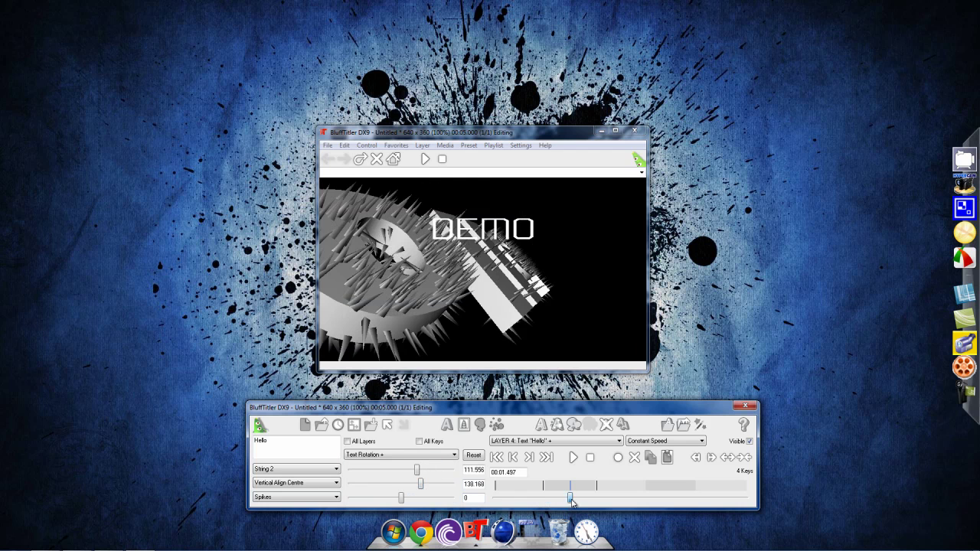
{"action": "mouse_move", "coordinate": [570, 499]}
{"action": "left_mouse_down"}
{"action": "mouse_move", "coordinate": [595, 499]}
{"action": "mouse_move", "coordinate": [584, 499]}
{"action": "left_mouse_up"}
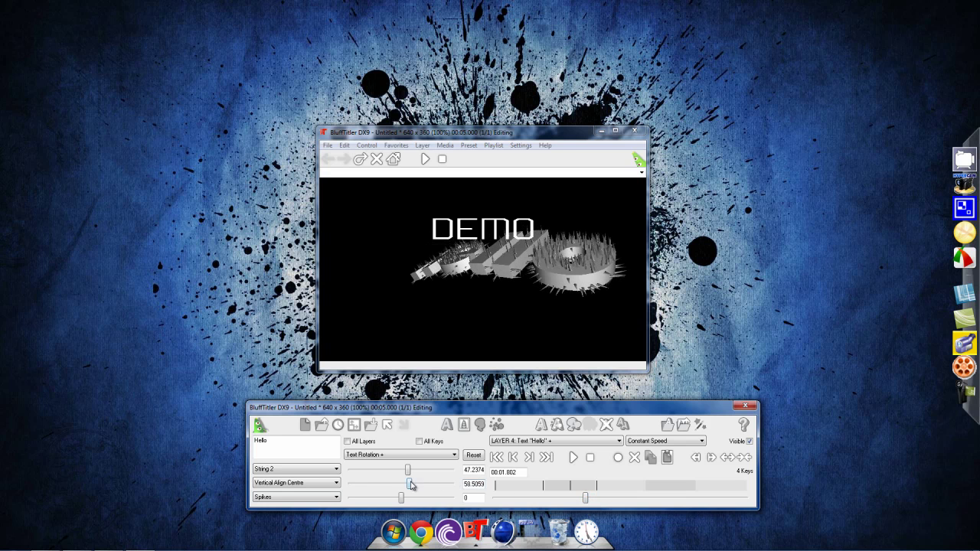
{"action": "left_click_drag", "start_coordinate": [411, 484], "coordinate": [452, 470]}
- Play the text animation from the start, stop it and scrub through its keys
{"action": "left_click_drag", "start_coordinate": [586, 499], "coordinate": [495, 498]}
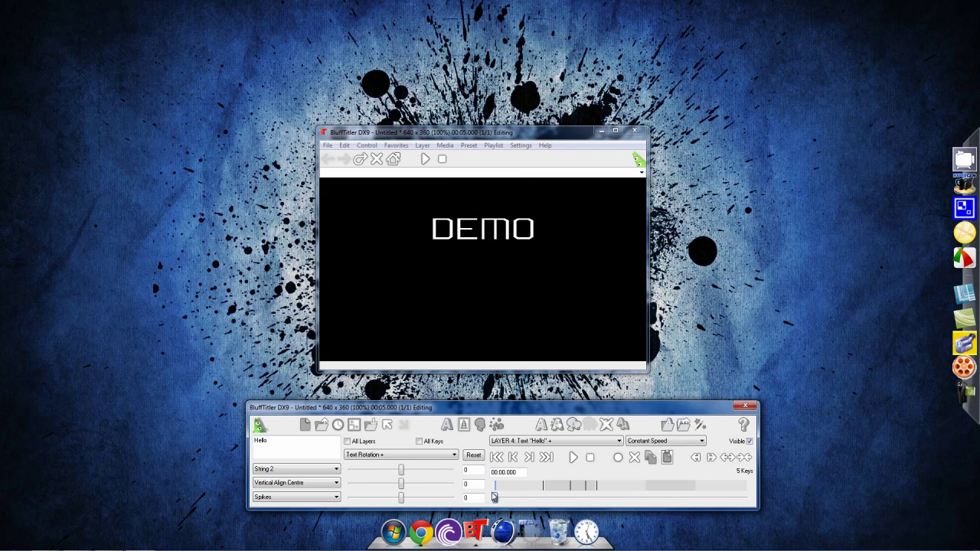
{"action": "left_click", "coordinate": [572, 456]}
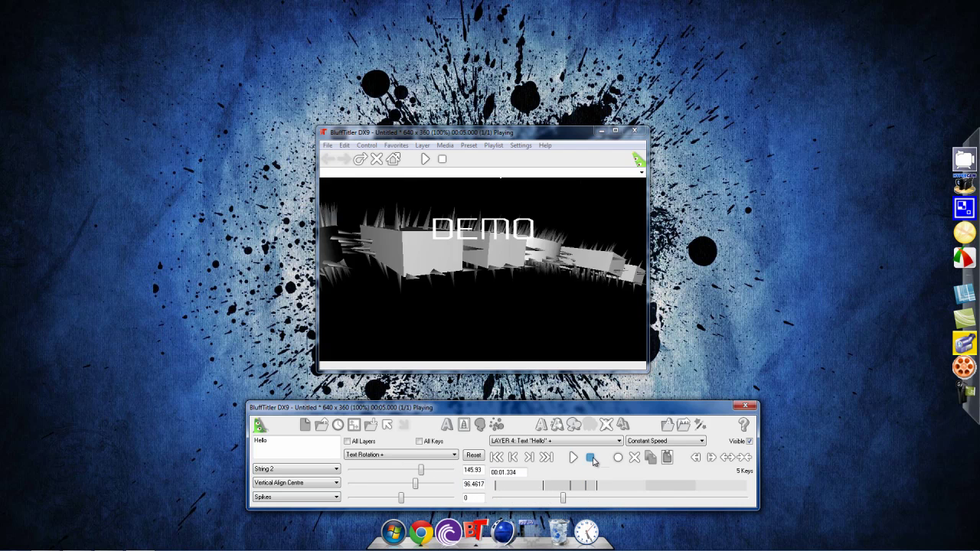
{"action": "left_click", "coordinate": [590, 457]}
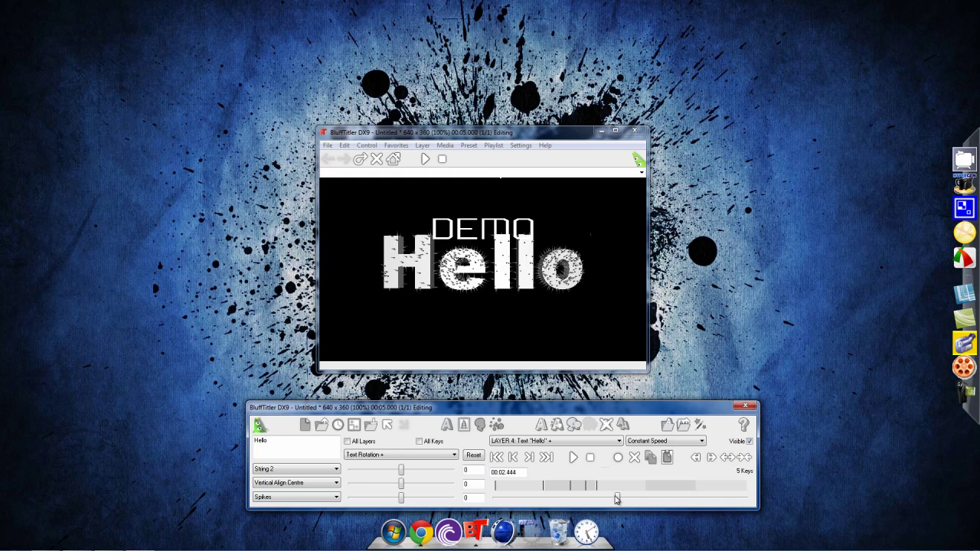
{"action": "left_click_drag", "start_coordinate": [617, 499], "coordinate": [518, 499]}
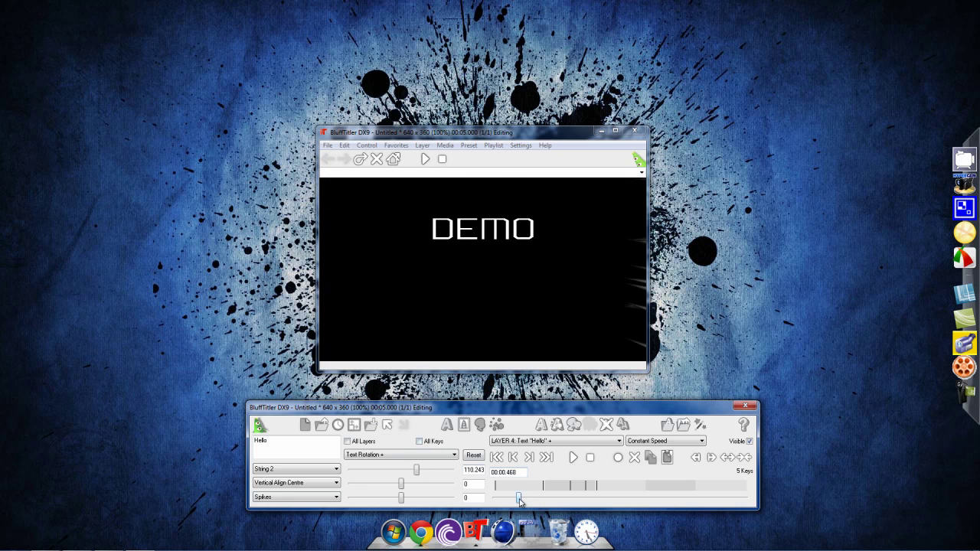
{"action": "left_click_drag", "start_coordinate": [519, 501], "coordinate": [598, 497]}
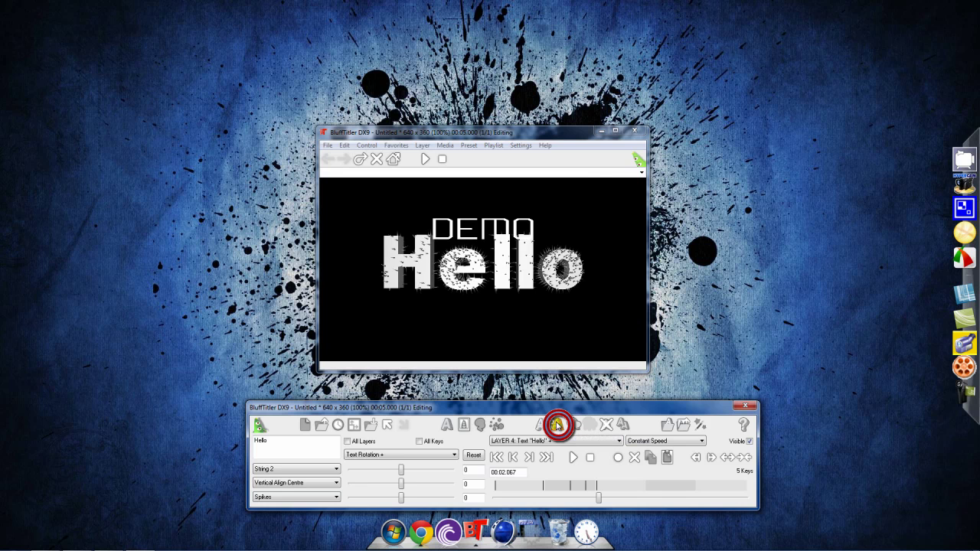
- Attach a child particle layer with the Sparkles2 preset to the Hello text and preview it at 00:02.077
{"action": "left_click", "coordinate": [557, 425]}
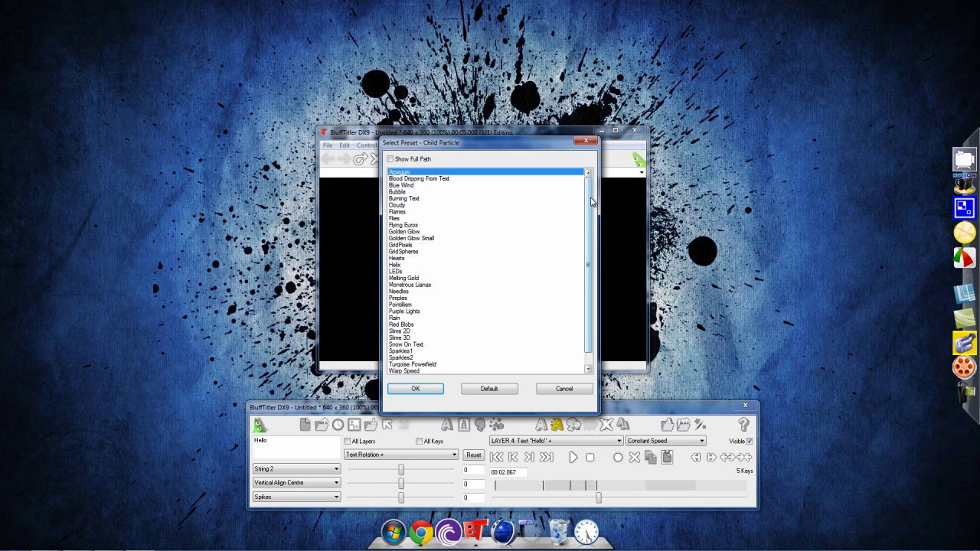
{"action": "left_click_drag", "start_coordinate": [591, 201], "coordinate": [590, 217]}
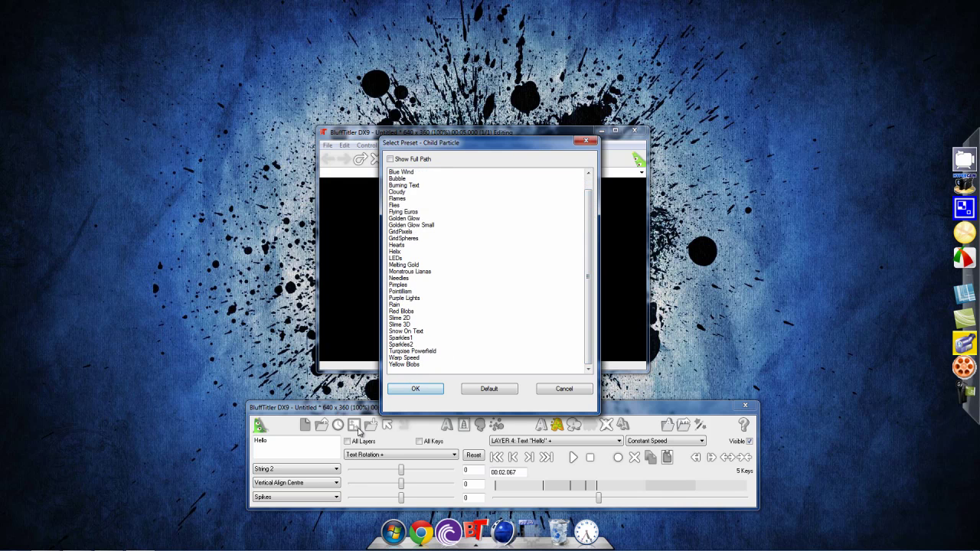
{"action": "left_click", "coordinate": [403, 345]}
{"action": "left_click", "coordinate": [416, 388]}
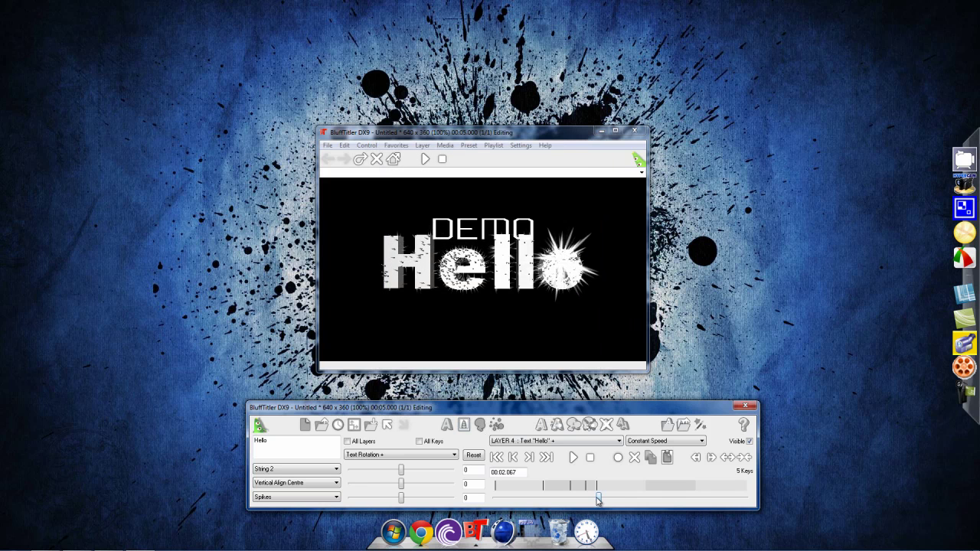
{"action": "mouse_move", "coordinate": [598, 498]}
{"action": "left_mouse_down"}
{"action": "mouse_move", "coordinate": [536, 497]}
{"action": "mouse_move", "coordinate": [600, 498]}
{"action": "left_mouse_up"}
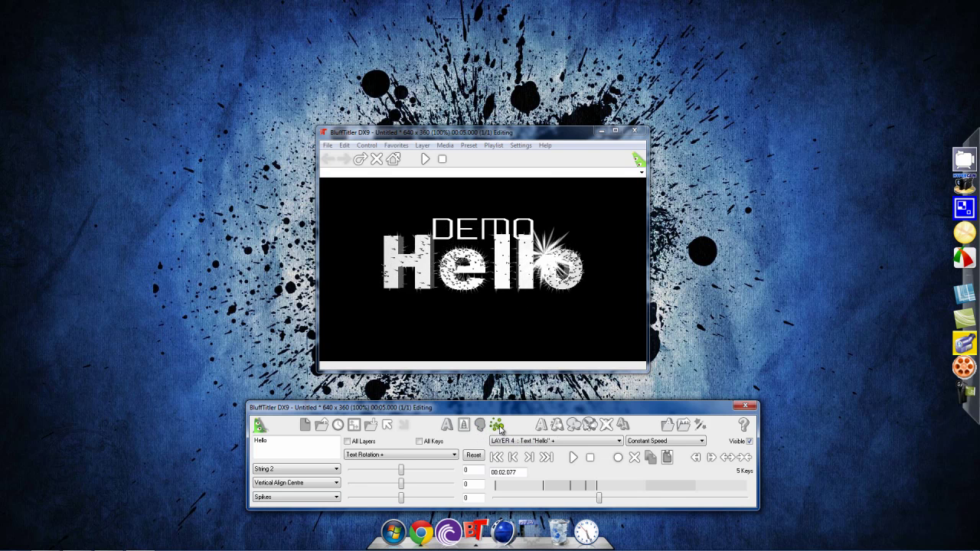
- Add a sparkle particle layer from the Particle presets and preview it at 00:02.118
{"action": "left_click", "coordinate": [496, 426]}
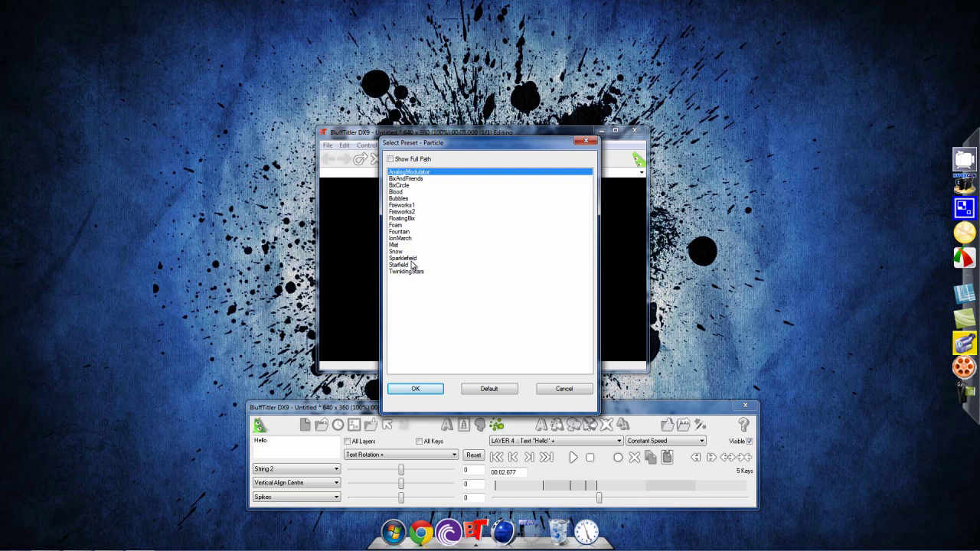
{"action": "left_click", "coordinate": [442, 392]}
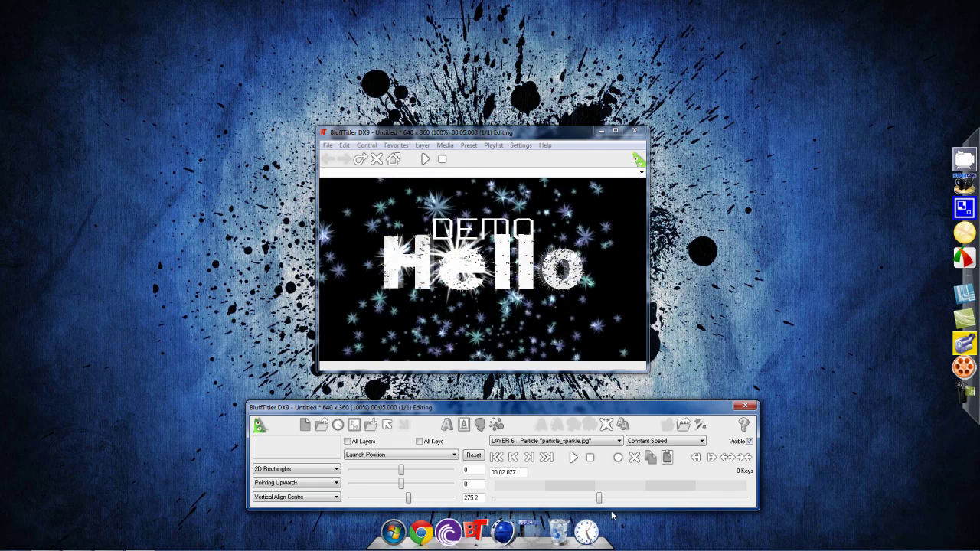
{"action": "mouse_move", "coordinate": [596, 498]}
{"action": "left_mouse_down"}
{"action": "mouse_move", "coordinate": [515, 497]}
{"action": "mouse_move", "coordinate": [600, 498]}
{"action": "left_mouse_up"}
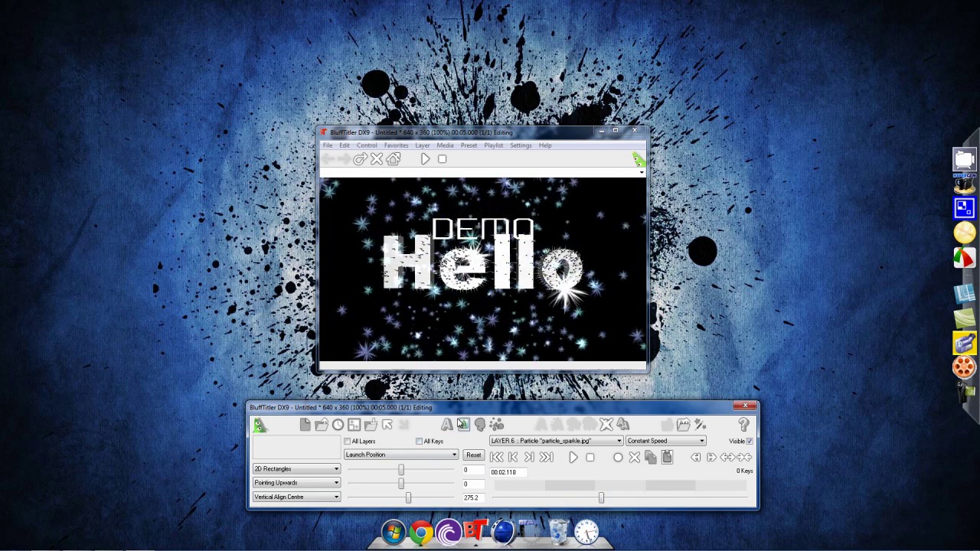
- Browse the texture files offered for a new picture layer, without adding any
{"action": "left_click", "coordinate": [478, 339]}
{"action": "double_click", "coordinate": [478, 339]}
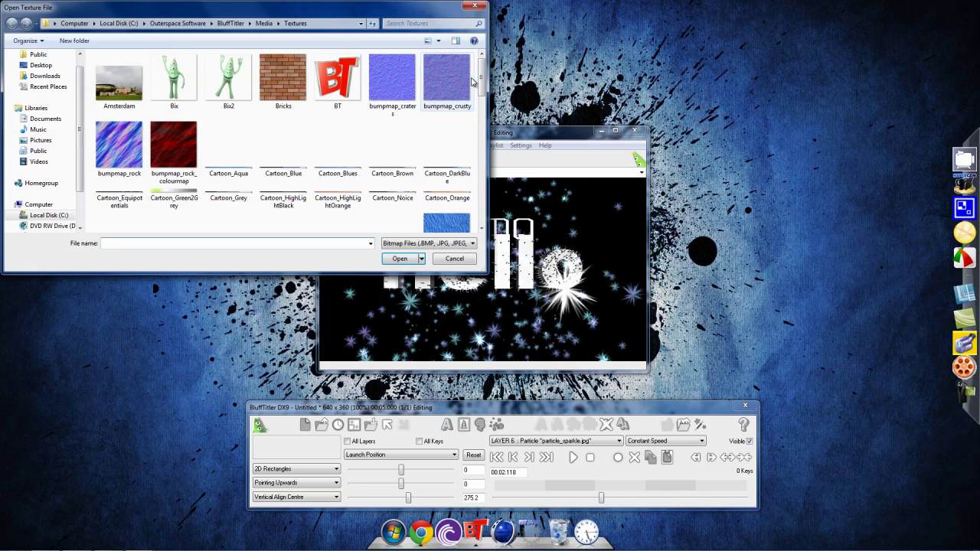
{"action": "left_click_drag", "start_coordinate": [481, 81], "coordinate": [481, 189]}
{"action": "left_click", "coordinate": [474, 8]}
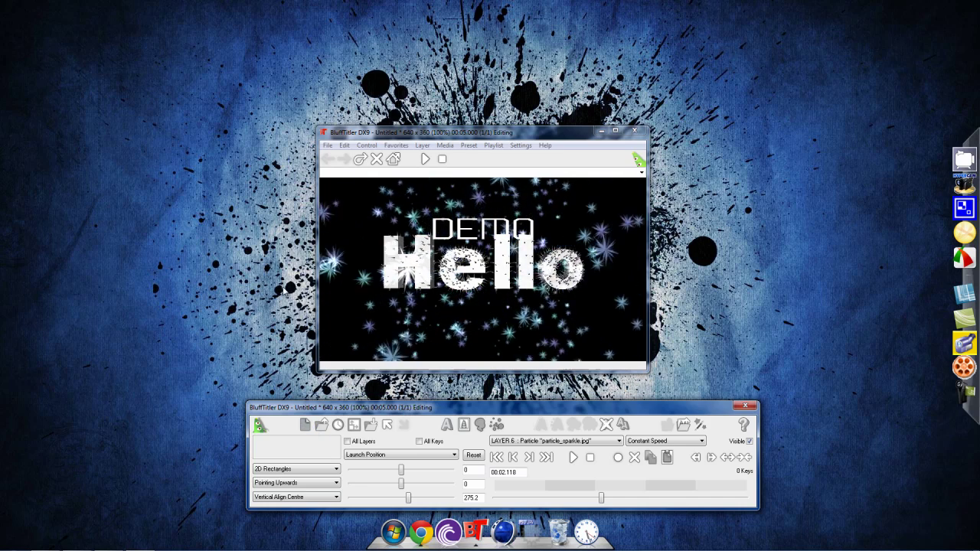
- Scrub the show back to 00:00.193 to preview the text with its particle layers
{"action": "scroll", "coordinate": [604, 499], "scroll_direction": "up", "scroll_amount": 1}
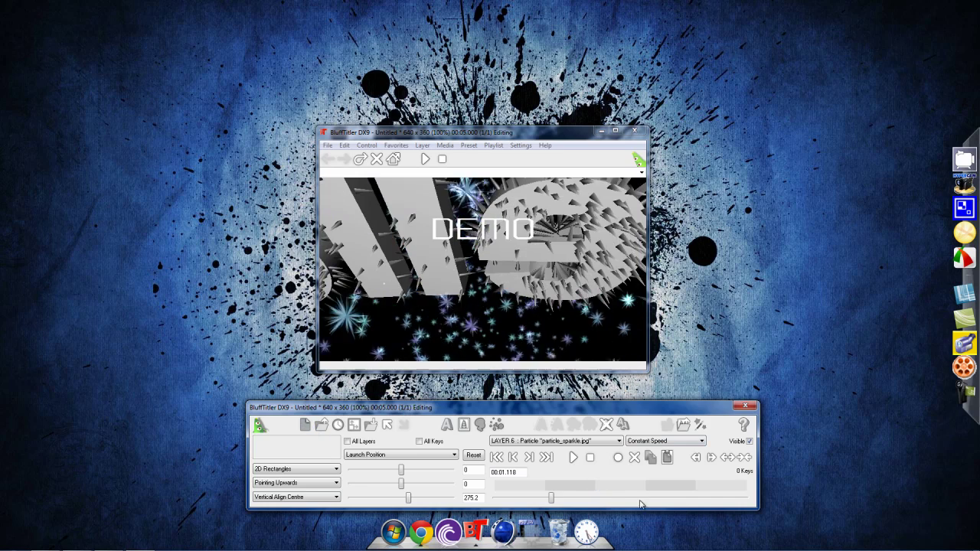
{"action": "left_click_drag", "start_coordinate": [551, 499], "coordinate": [504, 499]}
- Try the movie export settings with NTSC (29.97) and Shader AA: super high quality antialiasing, and leave without exporting
{"action": "left_click", "coordinate": [327, 145]}
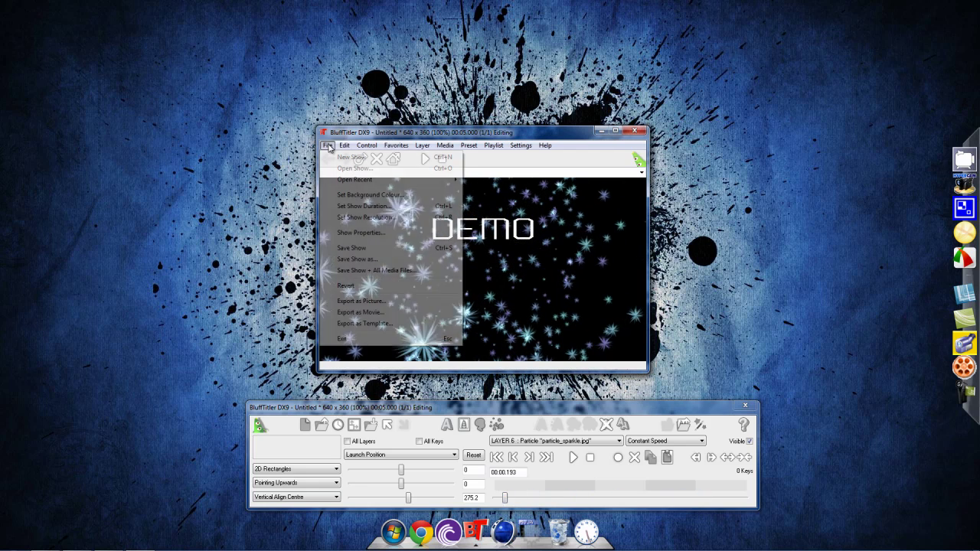
{"action": "mouse_move", "coordinate": [344, 146]}
{"action": "left_click", "coordinate": [315, 150]}
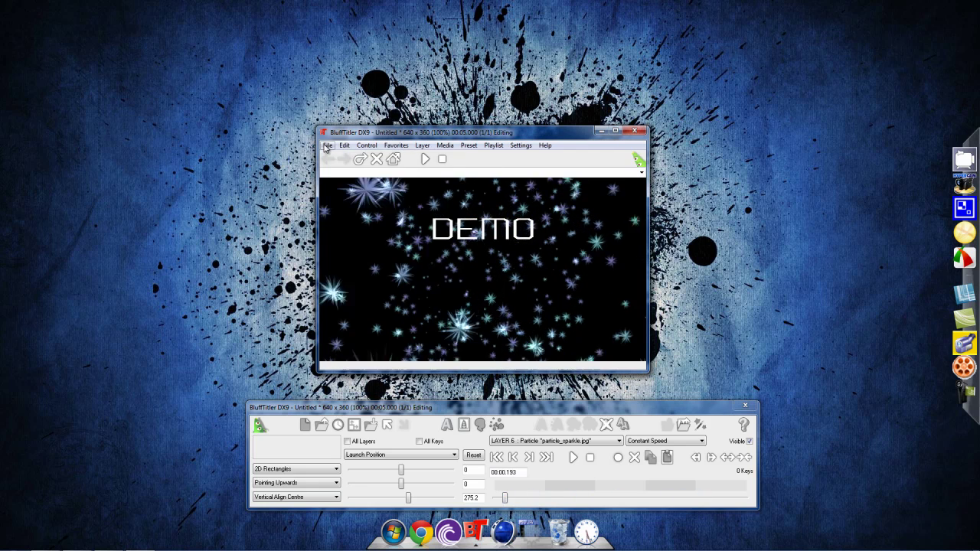
{"action": "left_click", "coordinate": [326, 145]}
{"action": "left_click", "coordinate": [378, 312]}
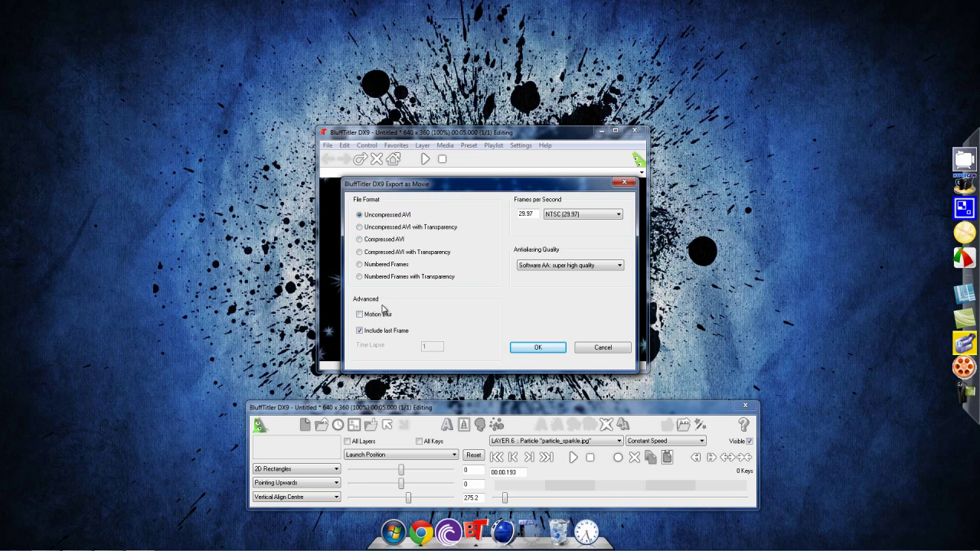
{"action": "left_click", "coordinate": [568, 218]}
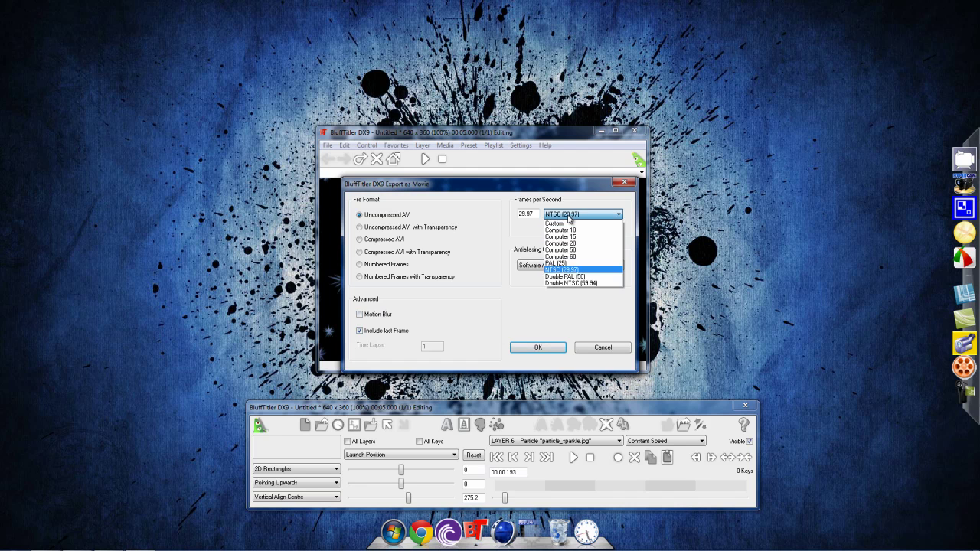
{"action": "left_click", "coordinate": [582, 270]}
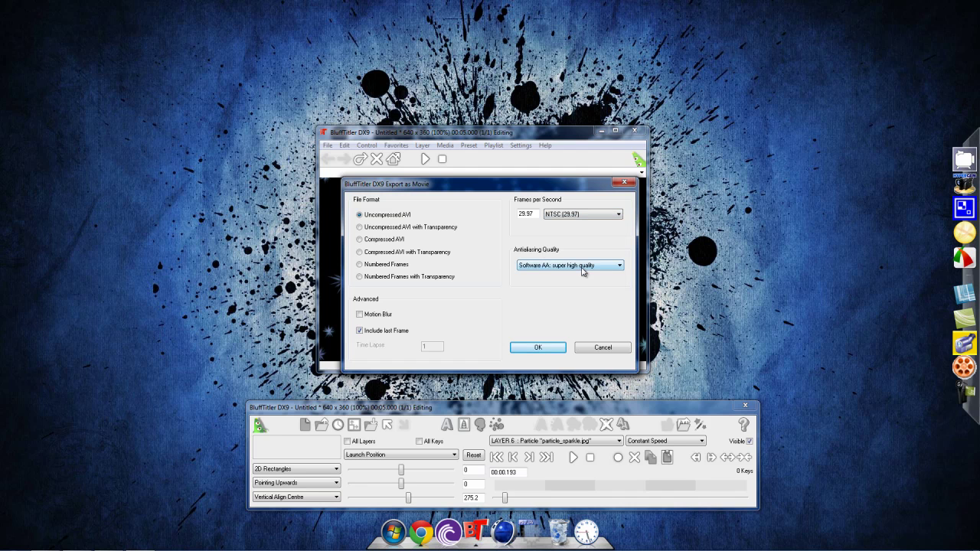
{"action": "left_click", "coordinate": [556, 265]}
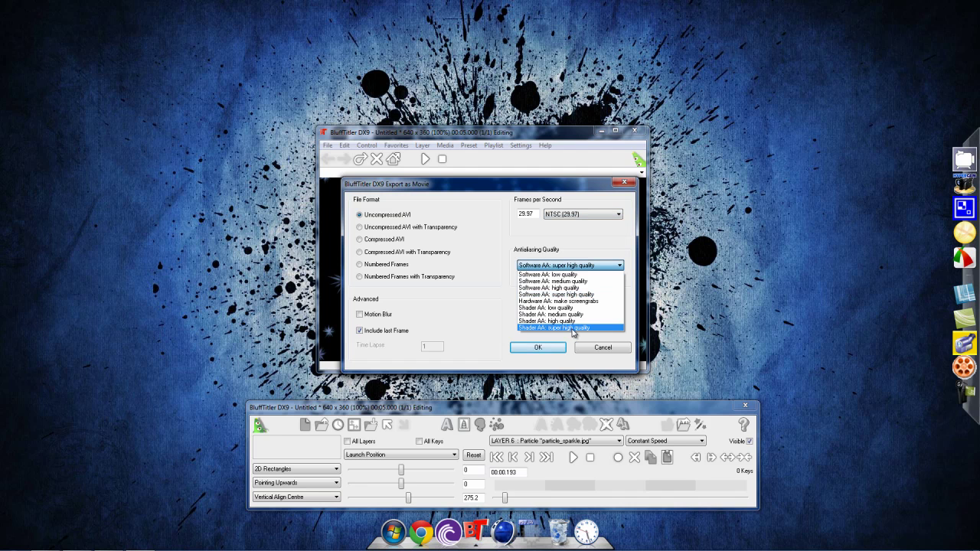
{"action": "left_click", "coordinate": [573, 327]}
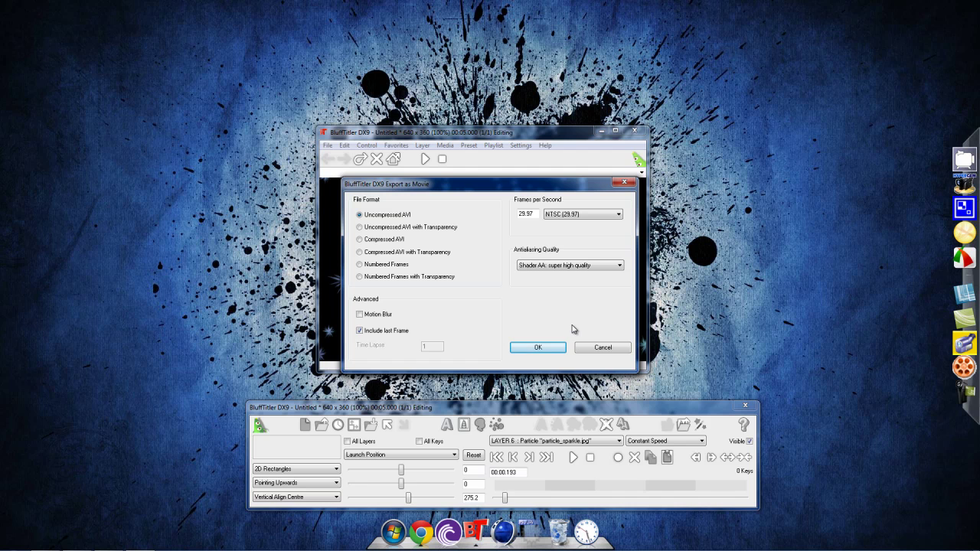
{"action": "left_click", "coordinate": [622, 186]}
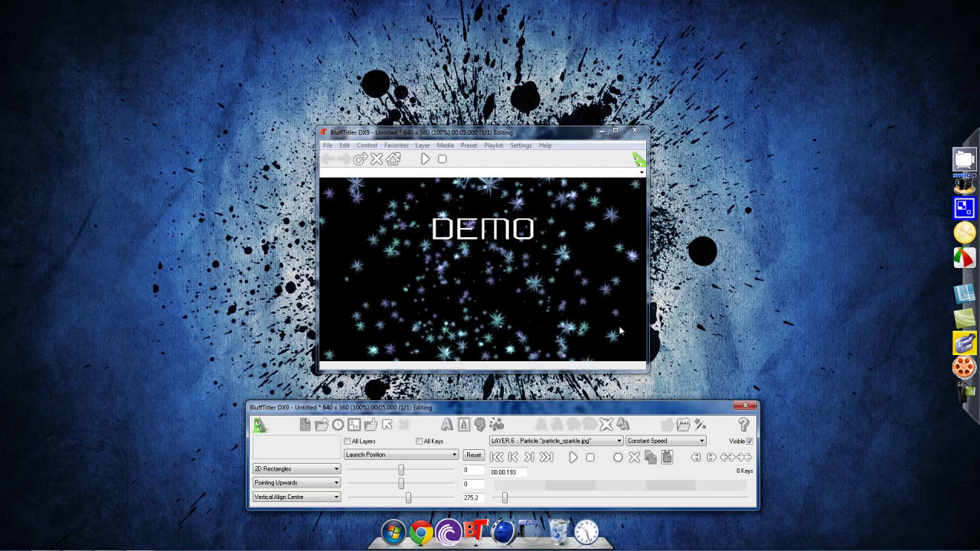
- Preview the show at 00:02.281 and close BluffTitler without saving the changes
{"action": "left_click_drag", "start_coordinate": [507, 497], "coordinate": [609, 498]}
{"action": "left_click", "coordinate": [744, 406]}
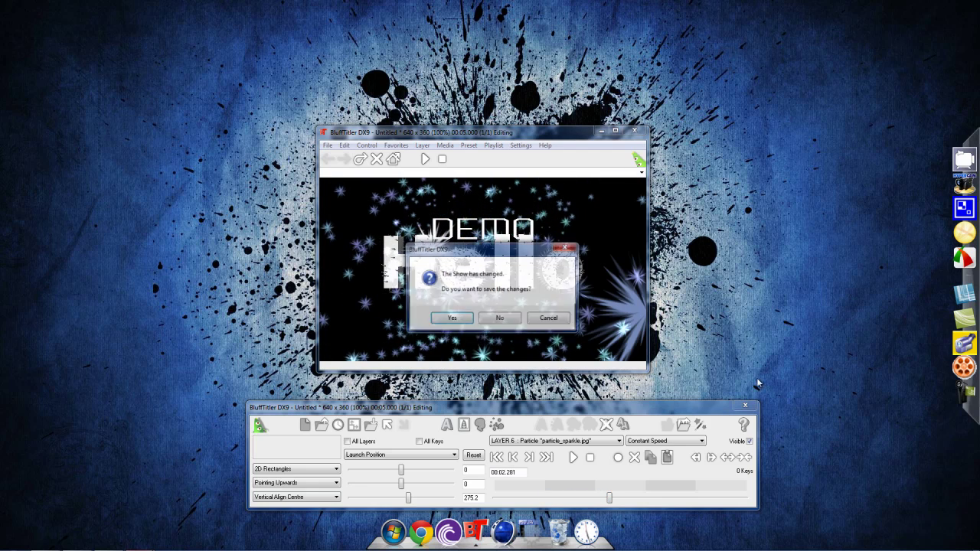
{"action": "left_click", "coordinate": [511, 319]}
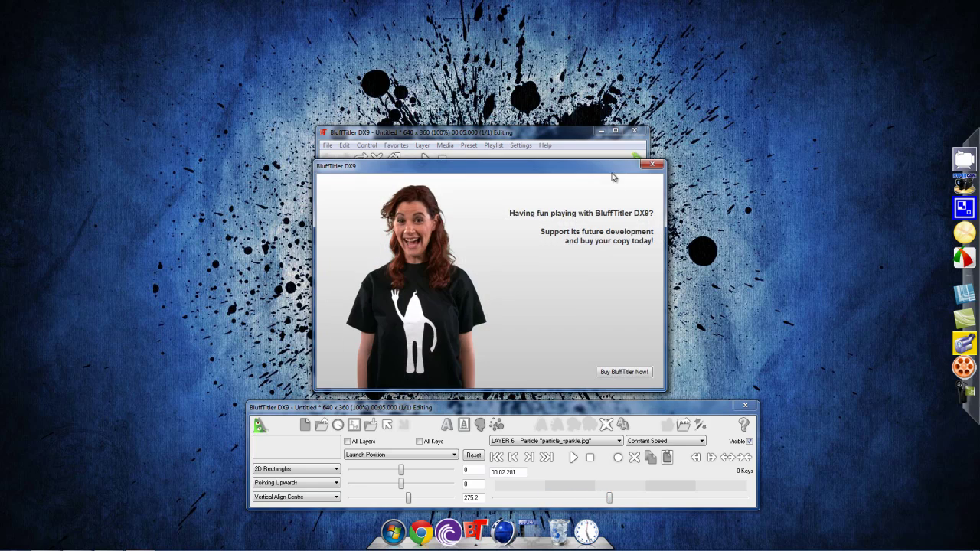
{"action": "left_click", "coordinate": [660, 165]}
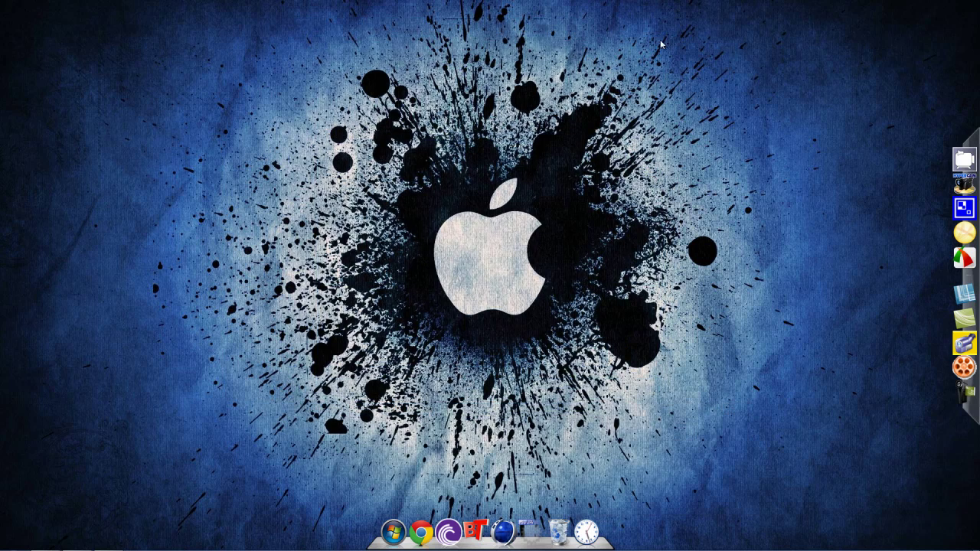
{"action": "left_click_drag", "start_coordinate": [657, 35], "coordinate": [313, 462]}
{"action": "left_click_drag", "start_coordinate": [279, 37], "coordinate": [703, 450]}
{"action": "left_click_drag", "start_coordinate": [643, 43], "coordinate": [249, 420]}
{"action": "left_click_drag", "start_coordinate": [162, 37], "coordinate": [597, 473]}
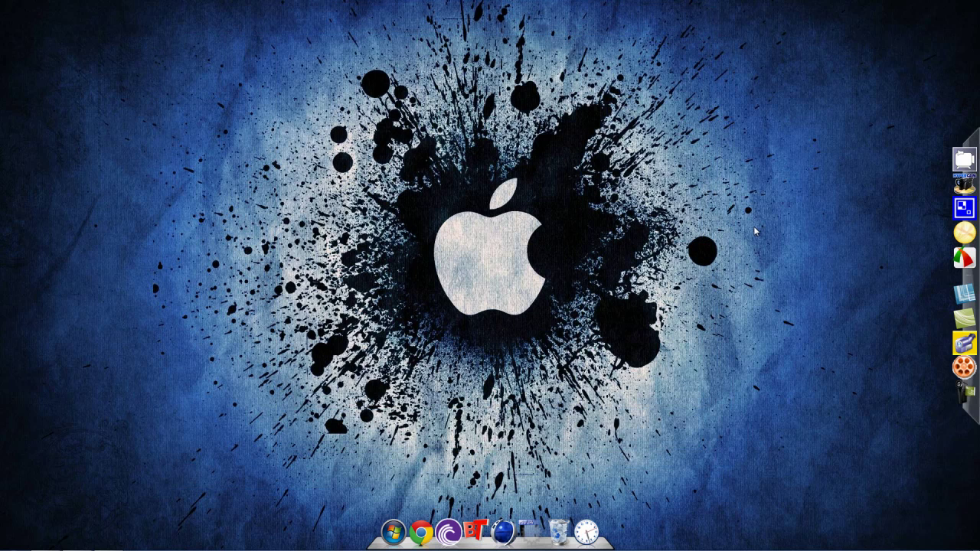